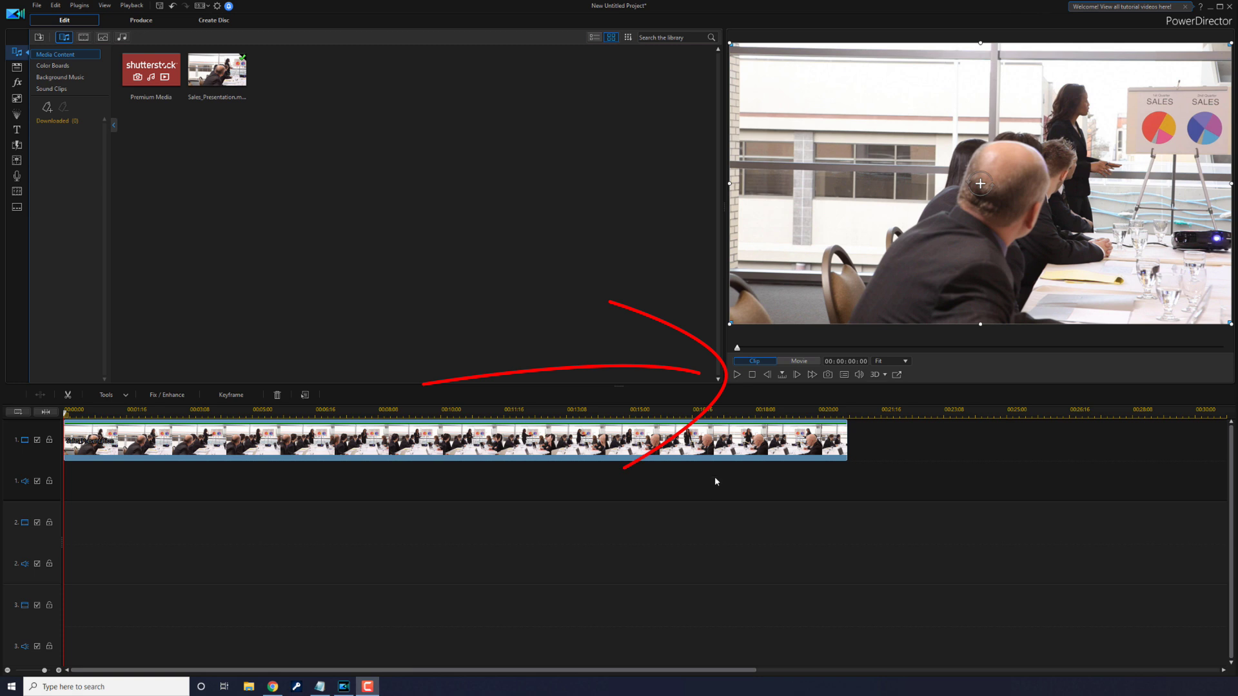
- Preview the project, rewind to the start, and select the Sales_Presentation clip
left_click(736, 375)
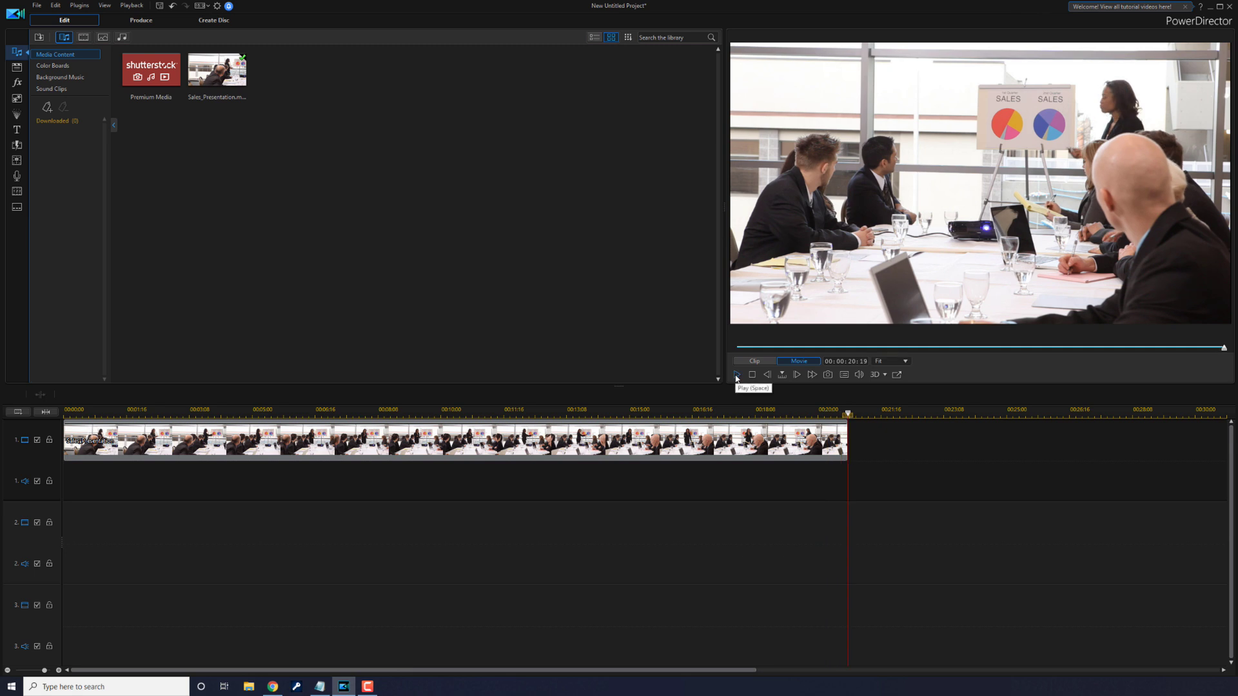
key("Home")
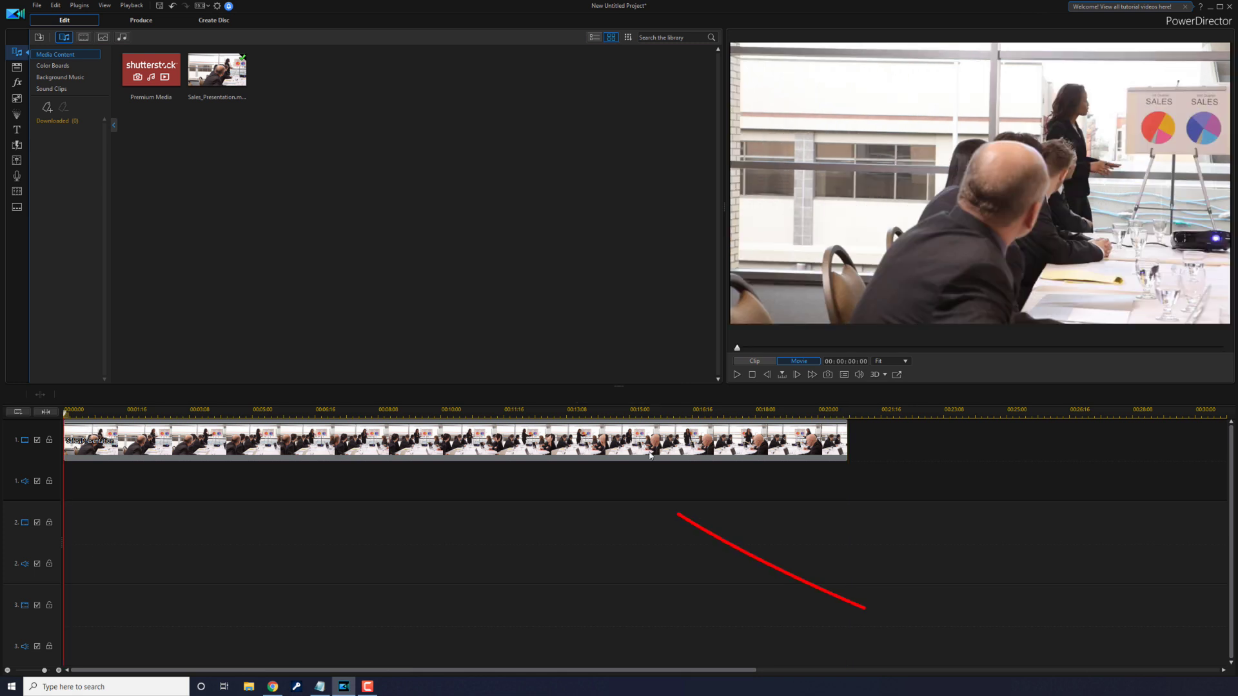
mouse_move(649, 450)
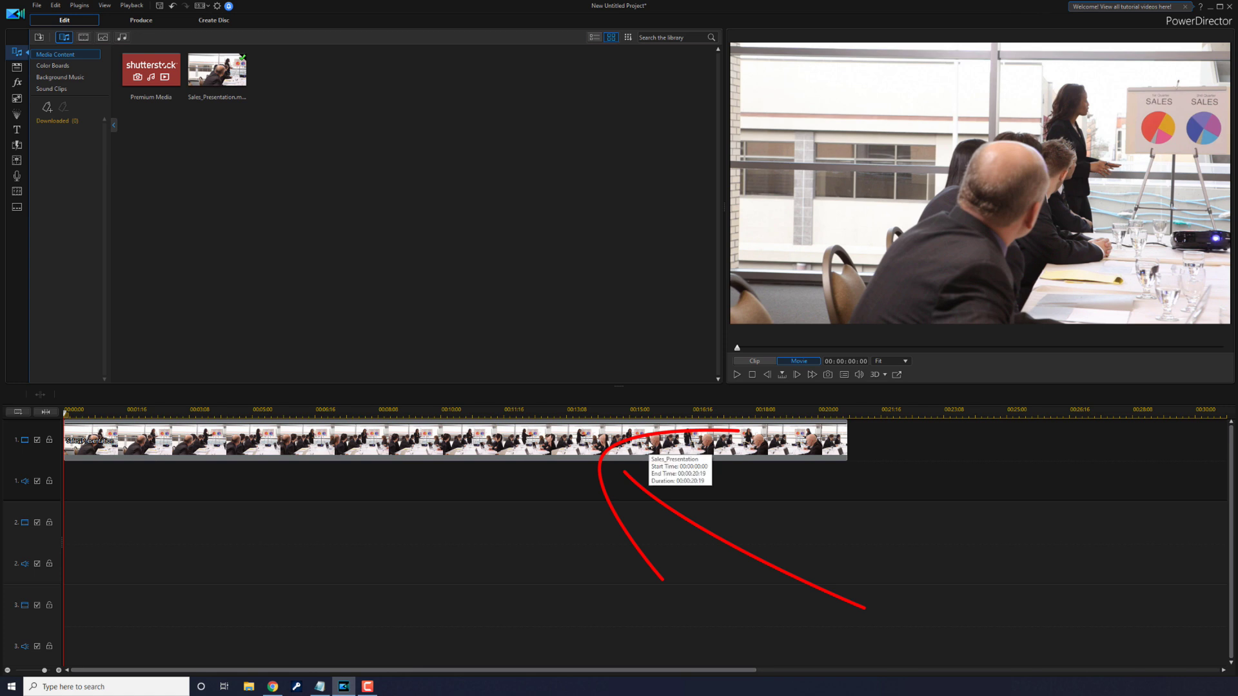
left_click(594, 449)
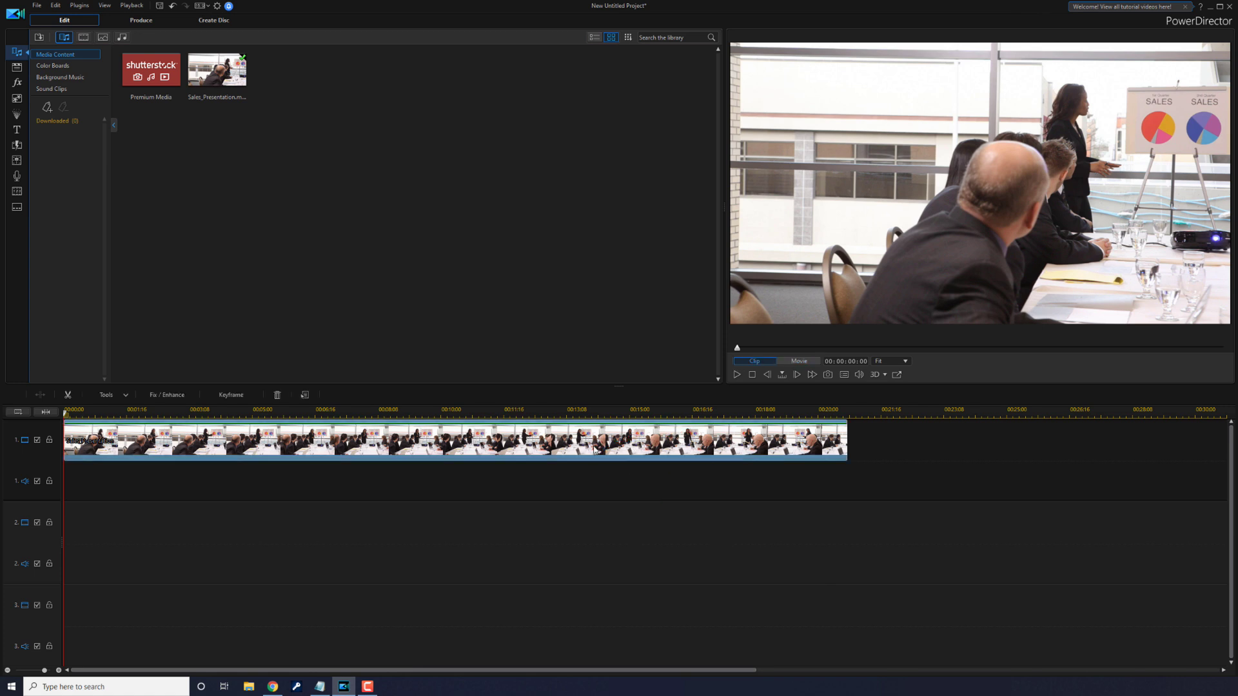
- Open Sales_Presentation in PiP Designer and show its anchor point marker at 0.500, 0.500
double_click(594, 449)
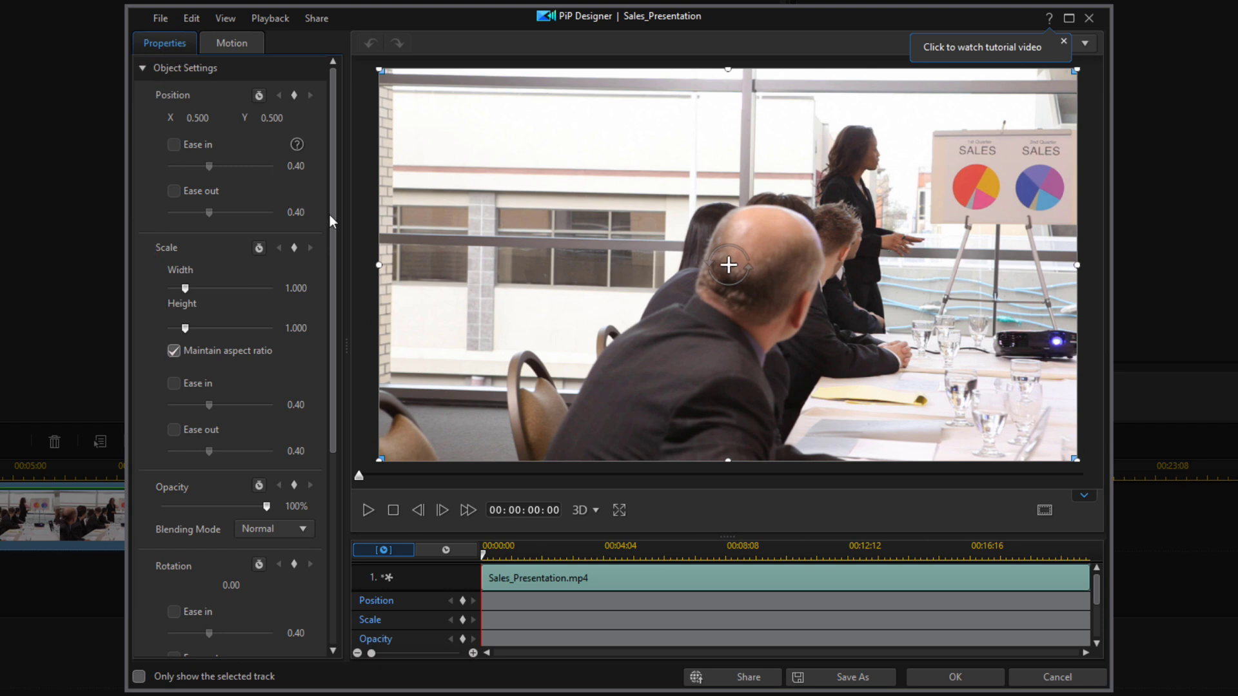
mouse_move(330, 215)
left_mouse_down()
mouse_move(343, 358)
mouse_move(328, 424)
left_mouse_up()
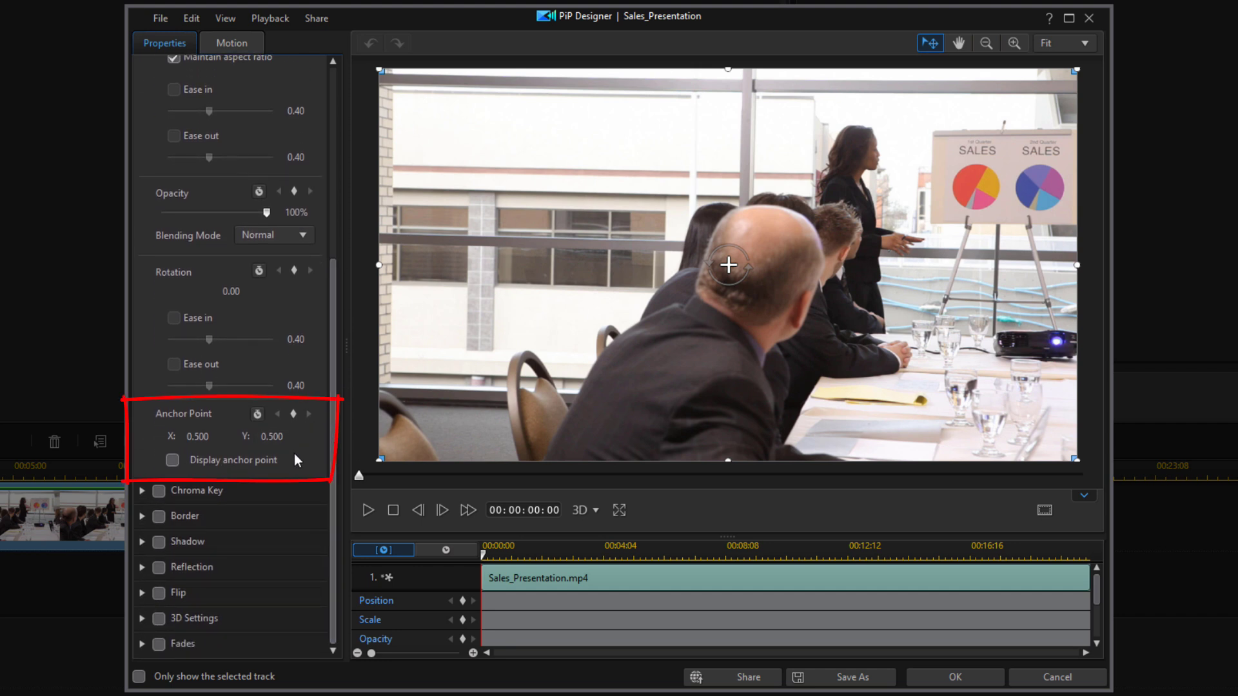
left_click(170, 460)
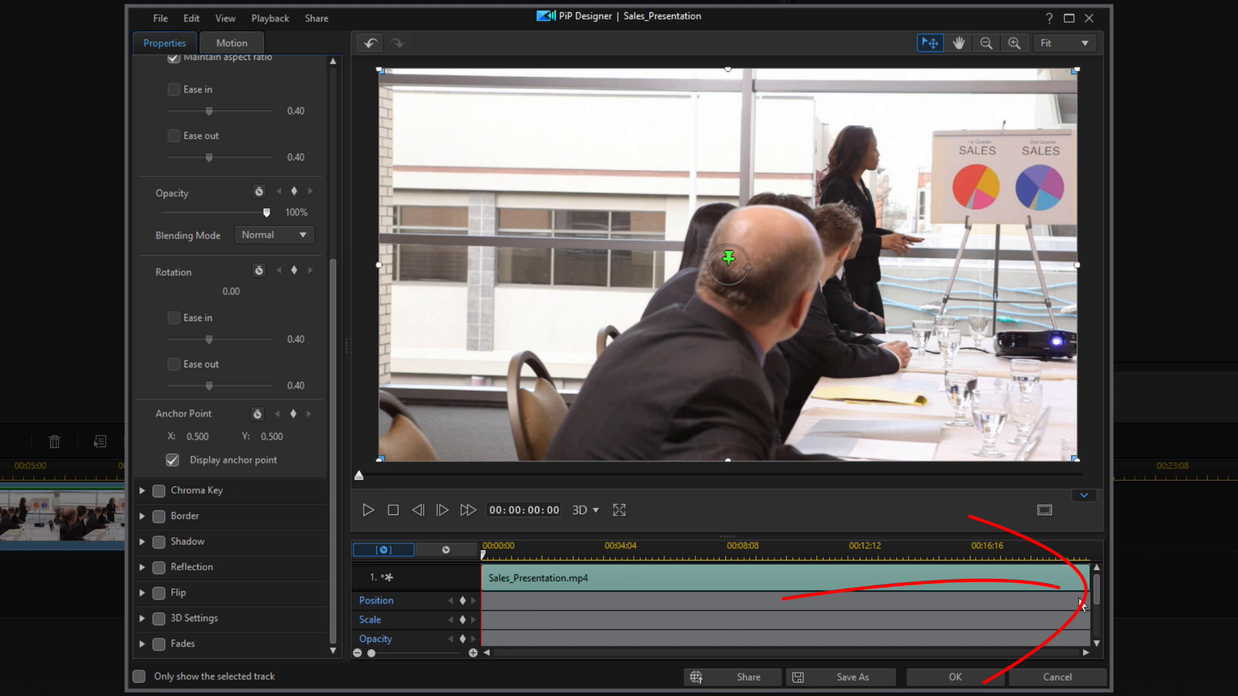
left_click_drag(1100, 582, 1101, 613)
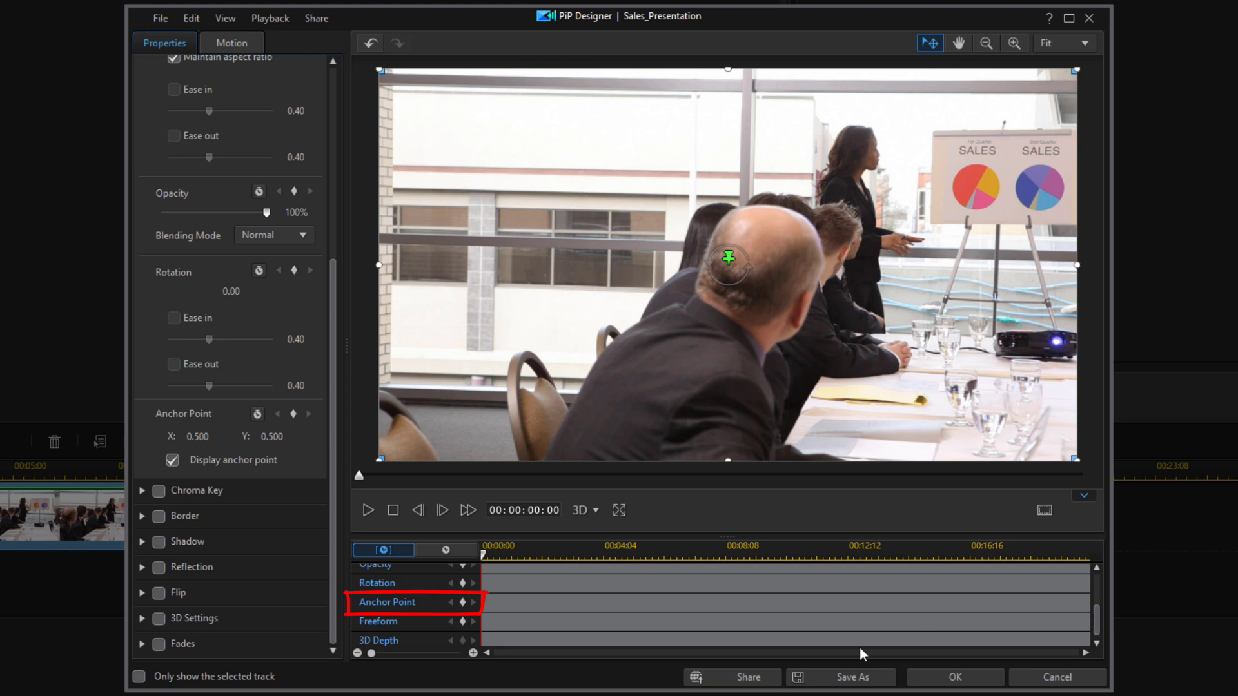
- Add centred Anchor Point keyframes at the clip start and at 00:00:05:00
left_click(463, 602)
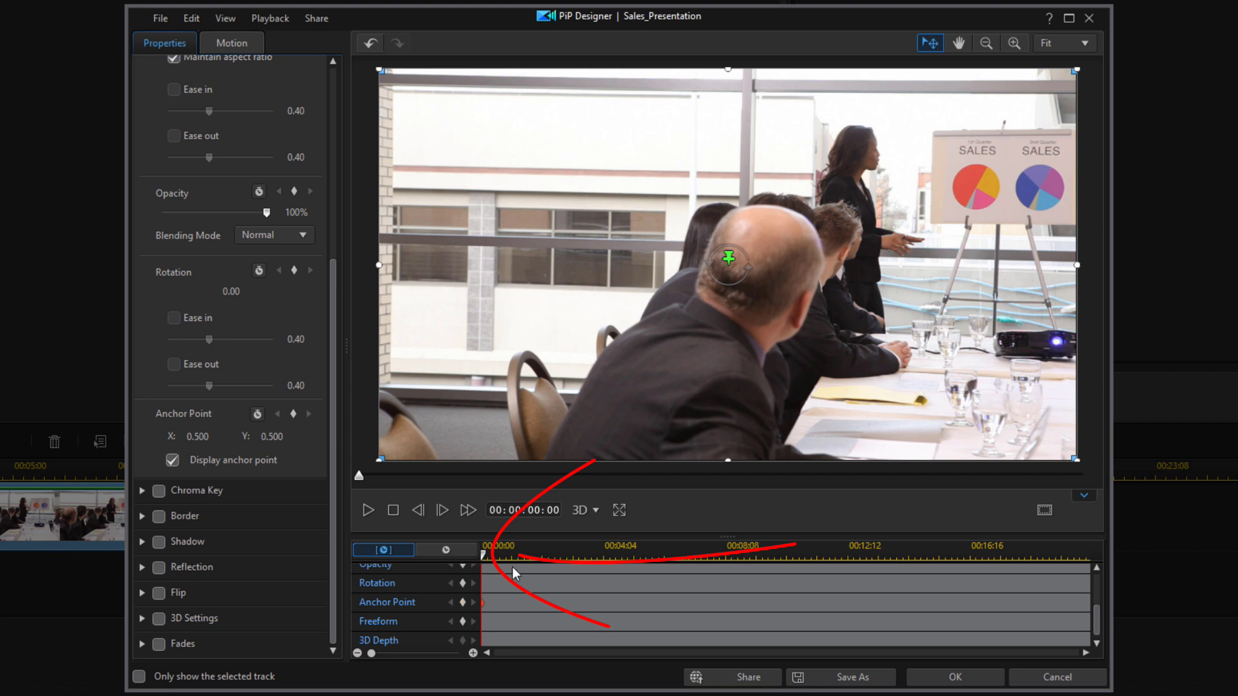
left_click_drag(485, 558, 631, 574)
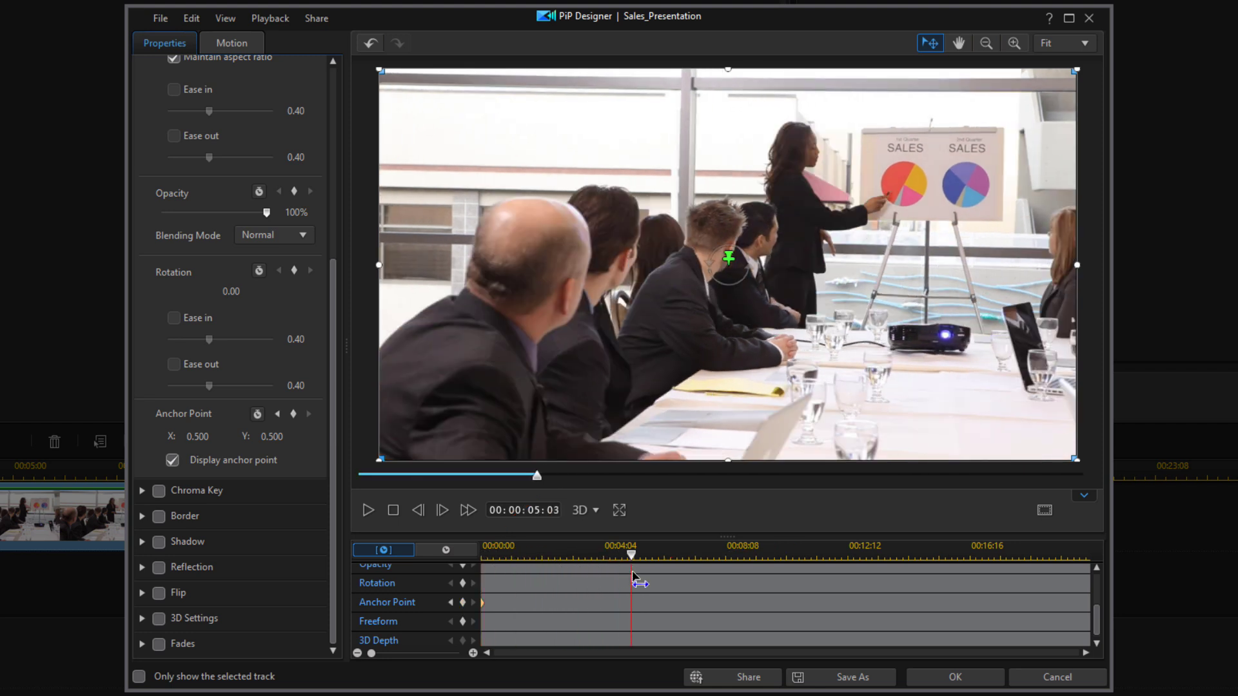
left_click(421, 510)
left_click(420, 511)
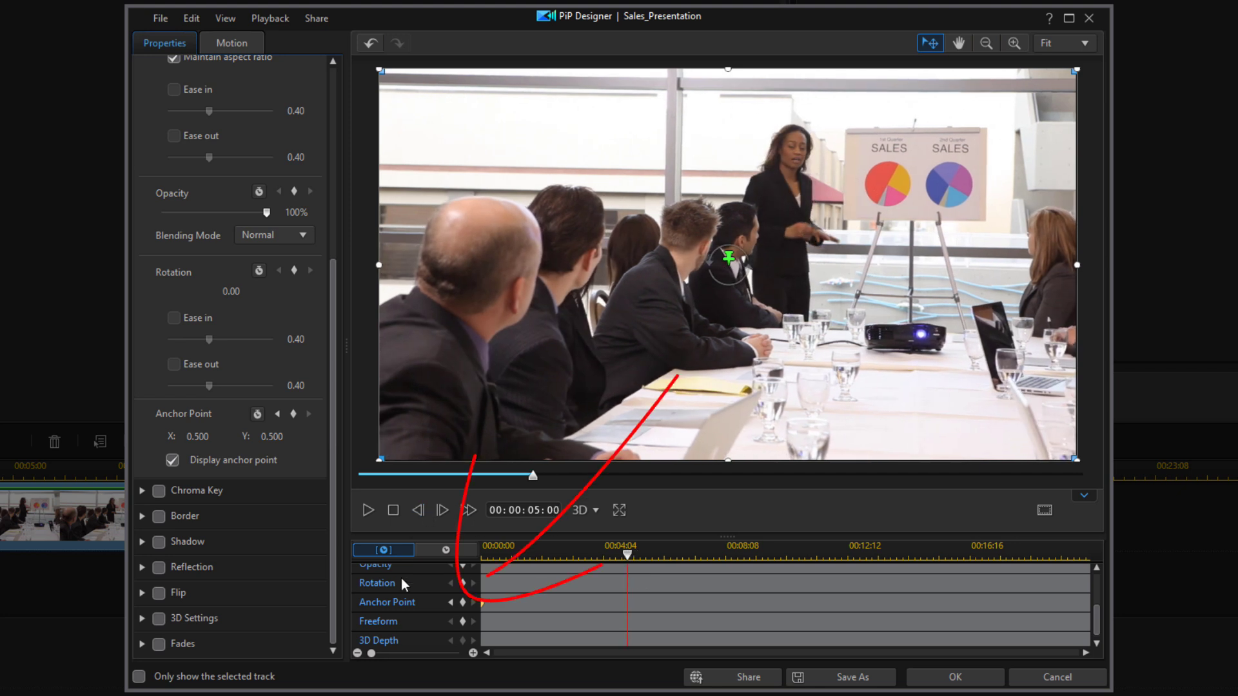
left_click(463, 603)
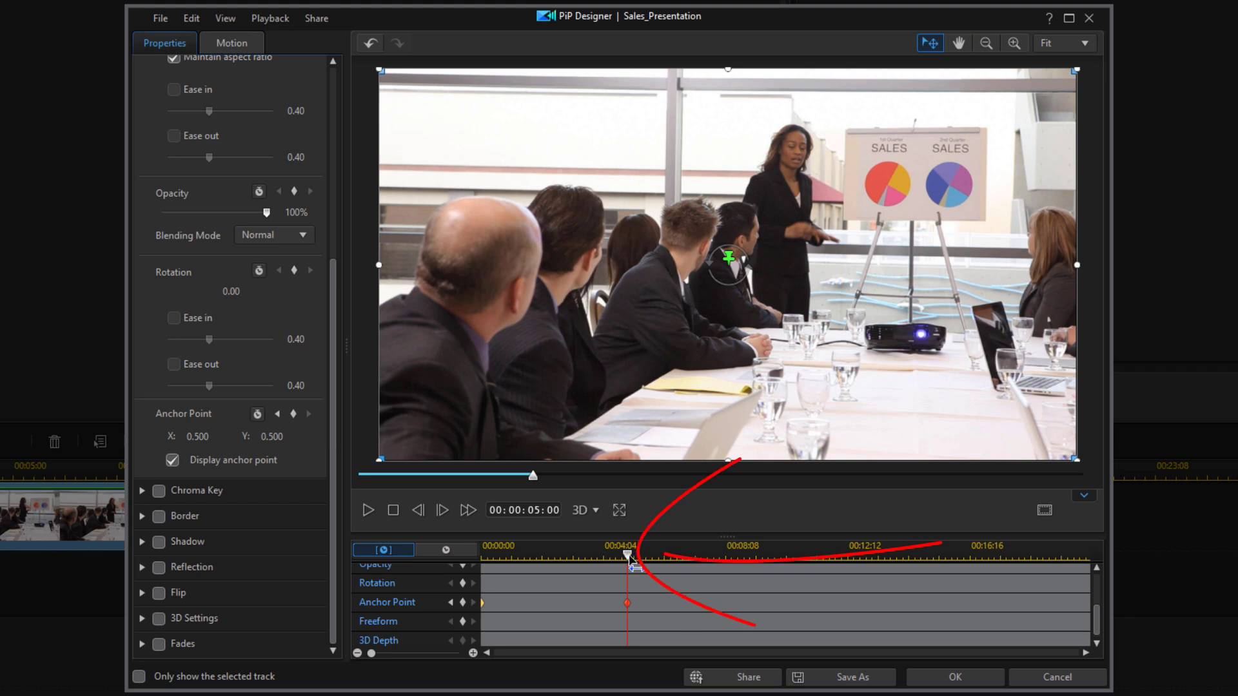
left_click_drag(629, 559, 775, 580)
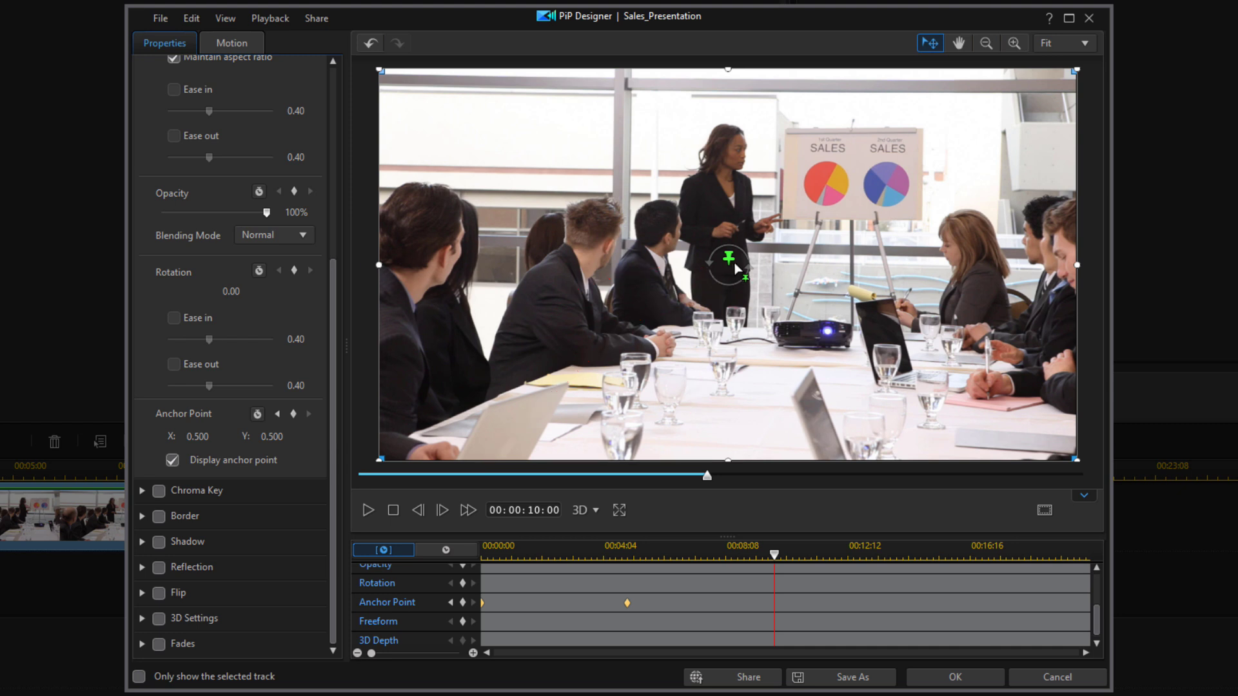
- At 00:00:10:00, move the anchor onto the SALES pie charts at X 0.683, Y 0.295
mouse_move(733, 267)
left_mouse_down()
mouse_move(843, 213)
mouse_move(856, 184)
left_mouse_up()
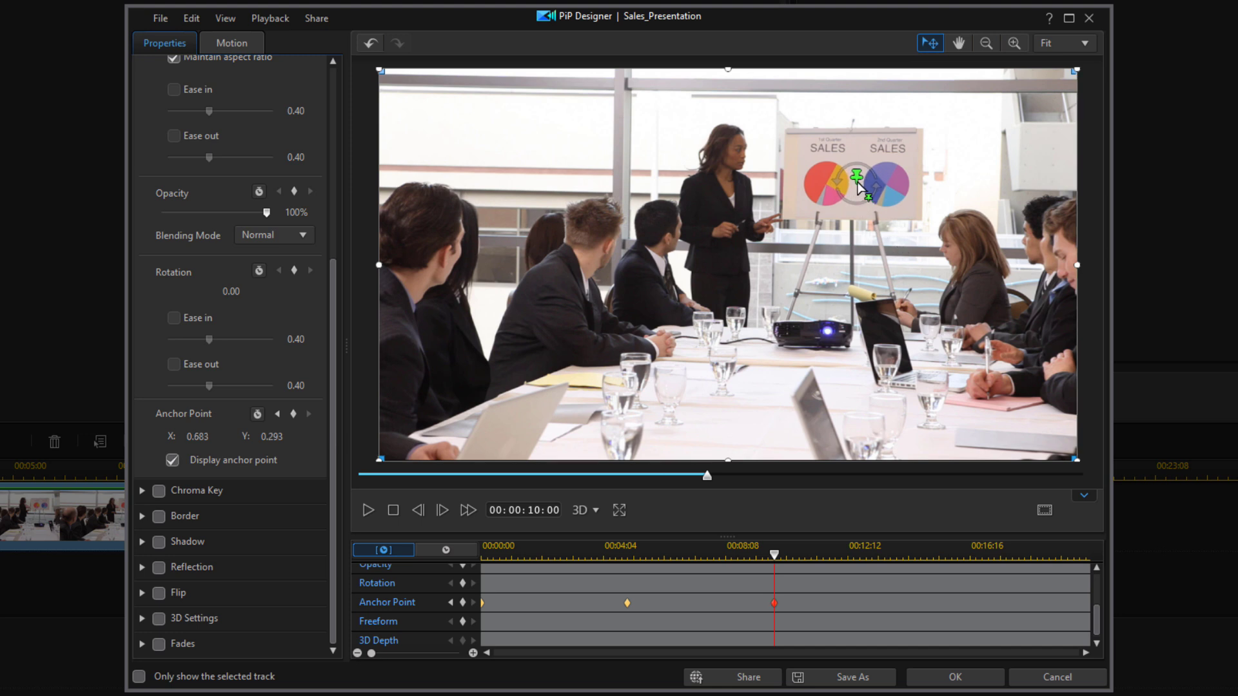
left_click_drag(856, 182, 856, 185)
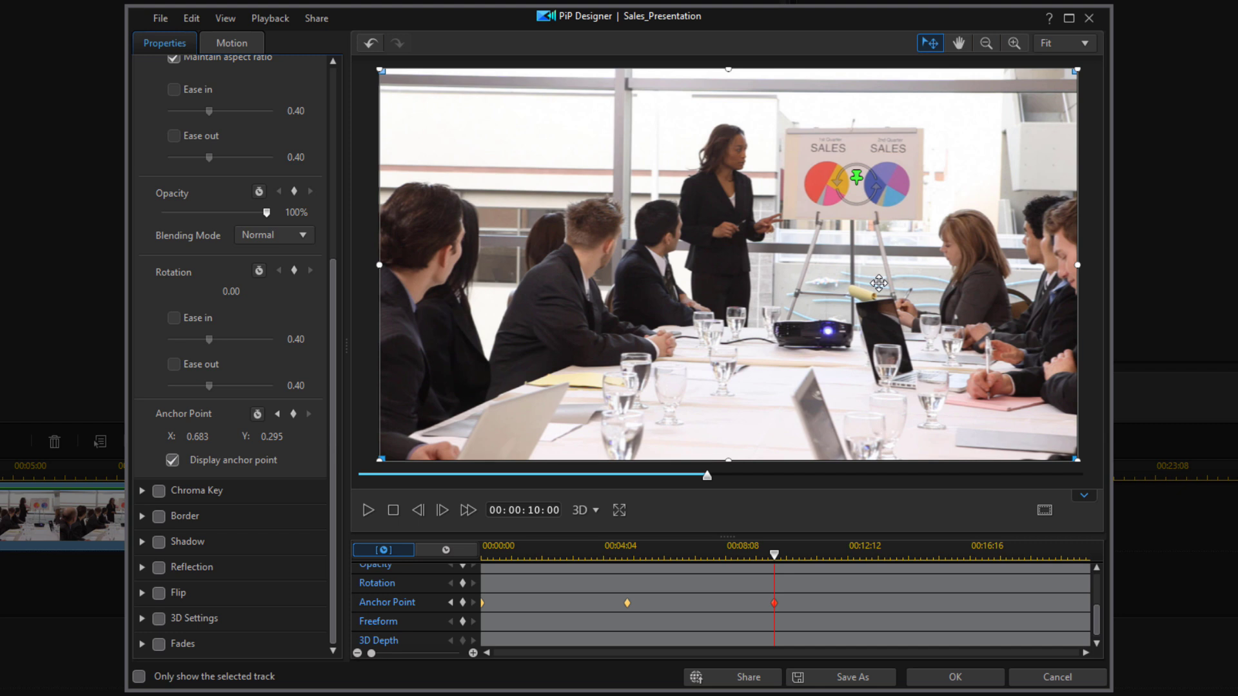
key("End")
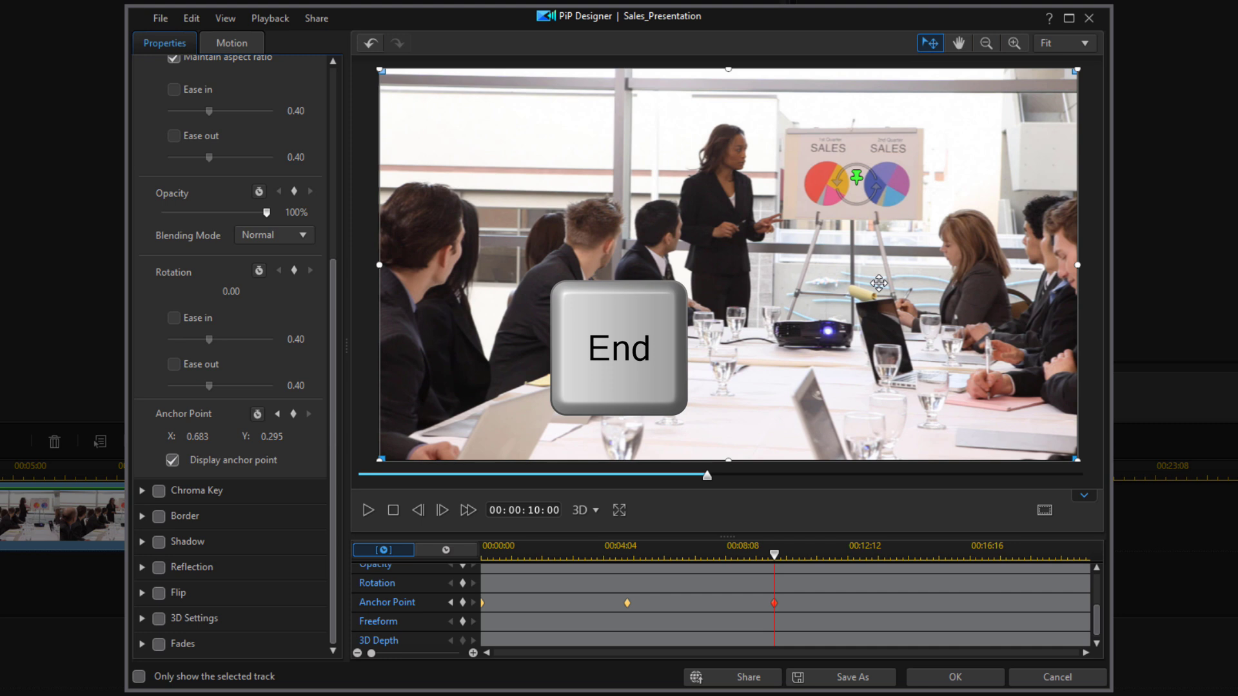
key("End")
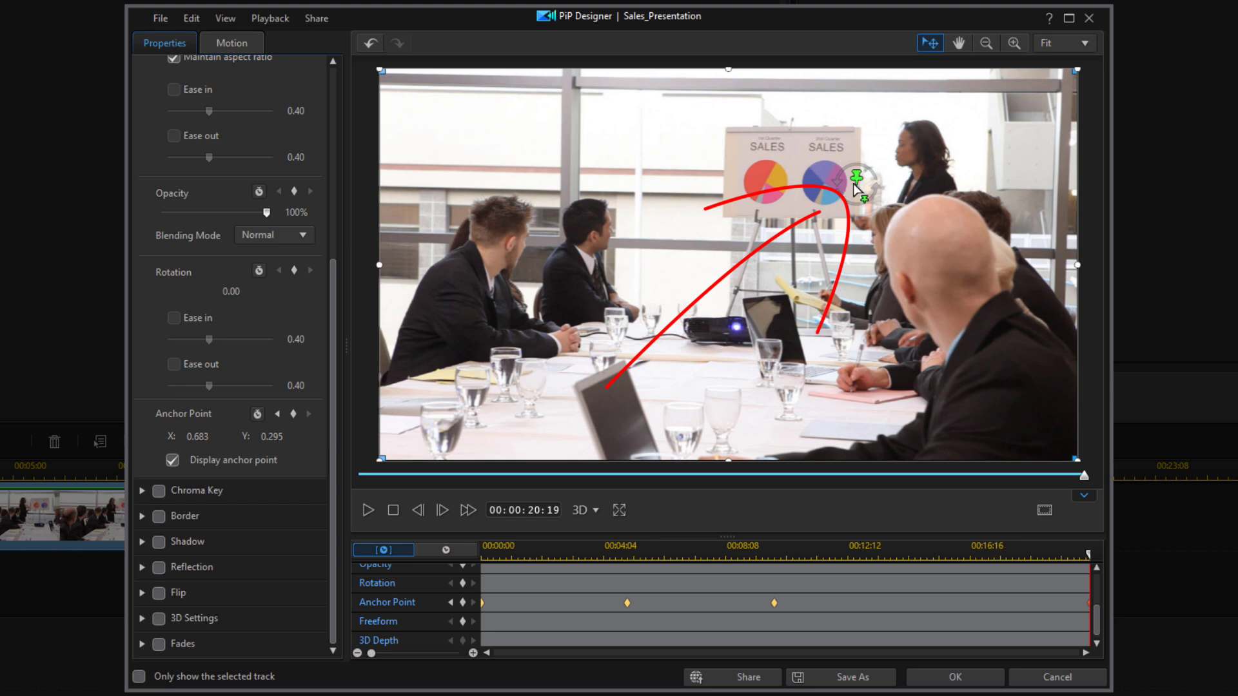
- At the last frame, place the anchor between the two pie charts at X 0.595, Y 0.299
left_click_drag(856, 182, 826, 189)
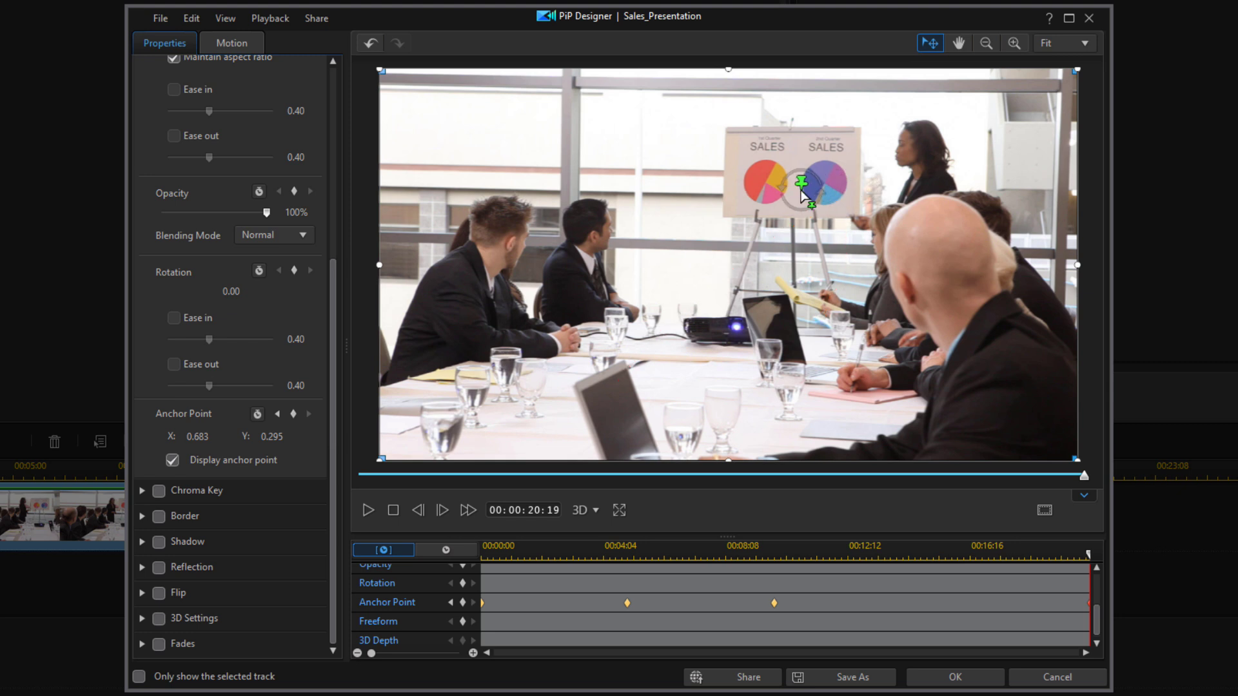
left_click_drag(800, 189, 794, 185)
left_click_drag(795, 185, 796, 187)
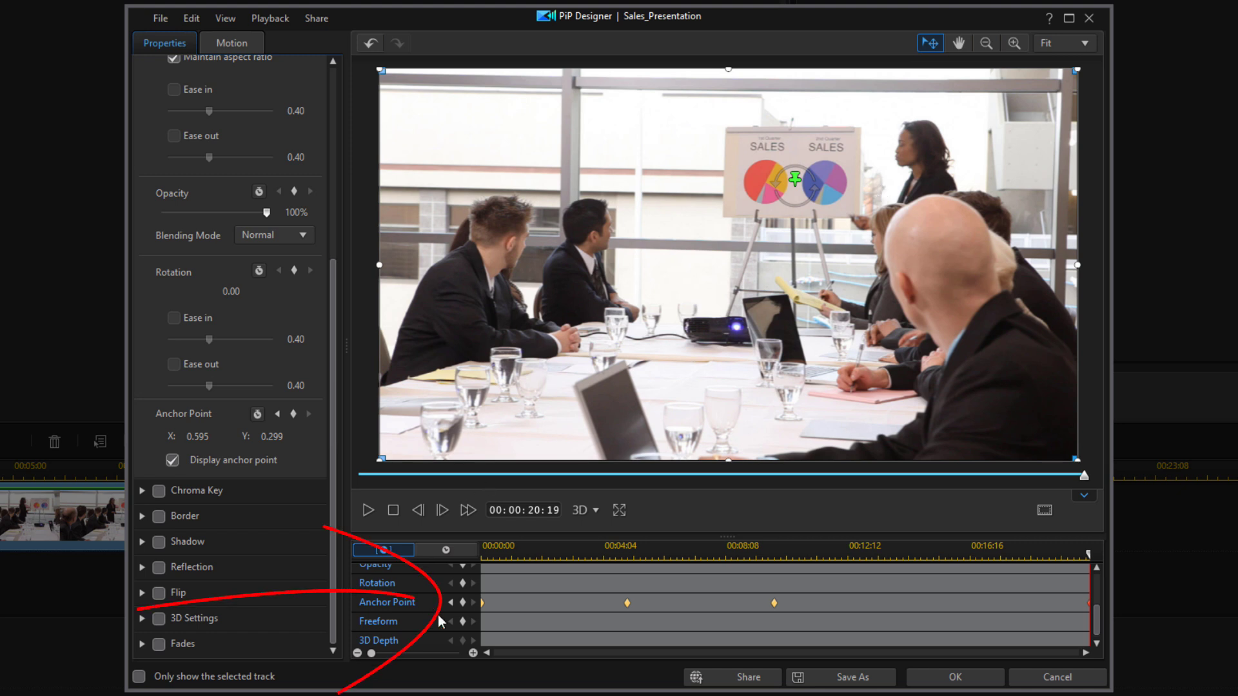
- At the first anchor keyframe, reposition the video to fill the canvas, then review later keyframes
left_click(451, 603)
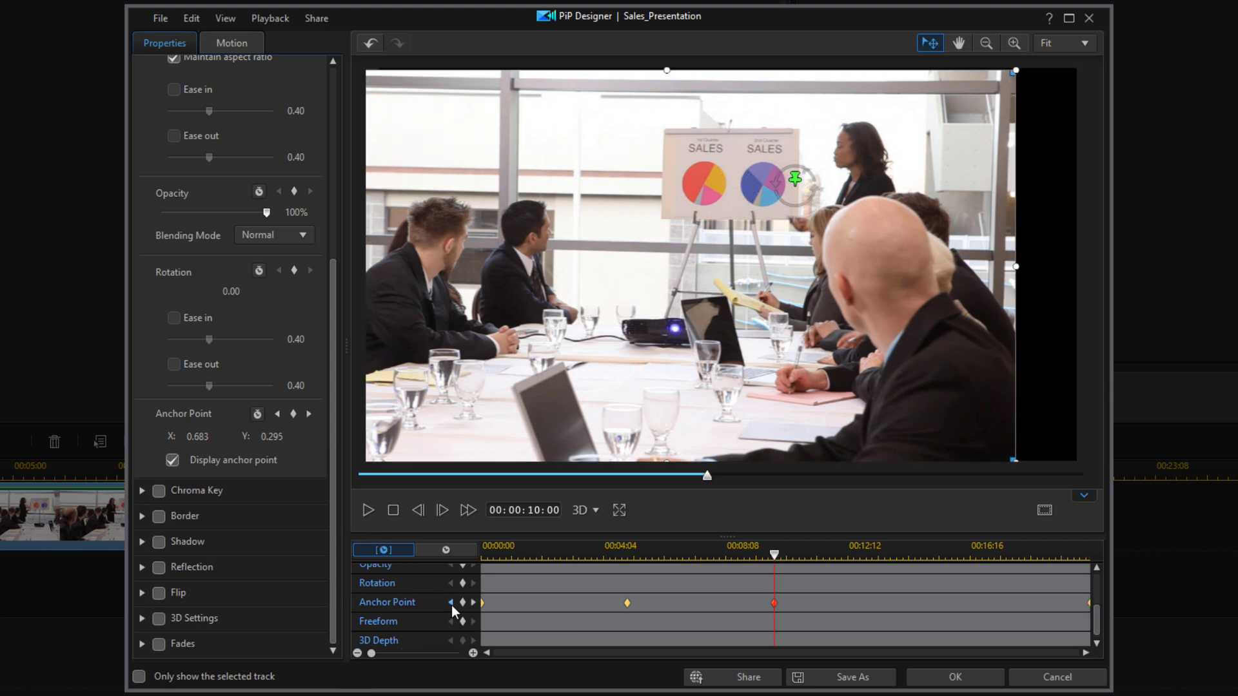
left_click(450, 603)
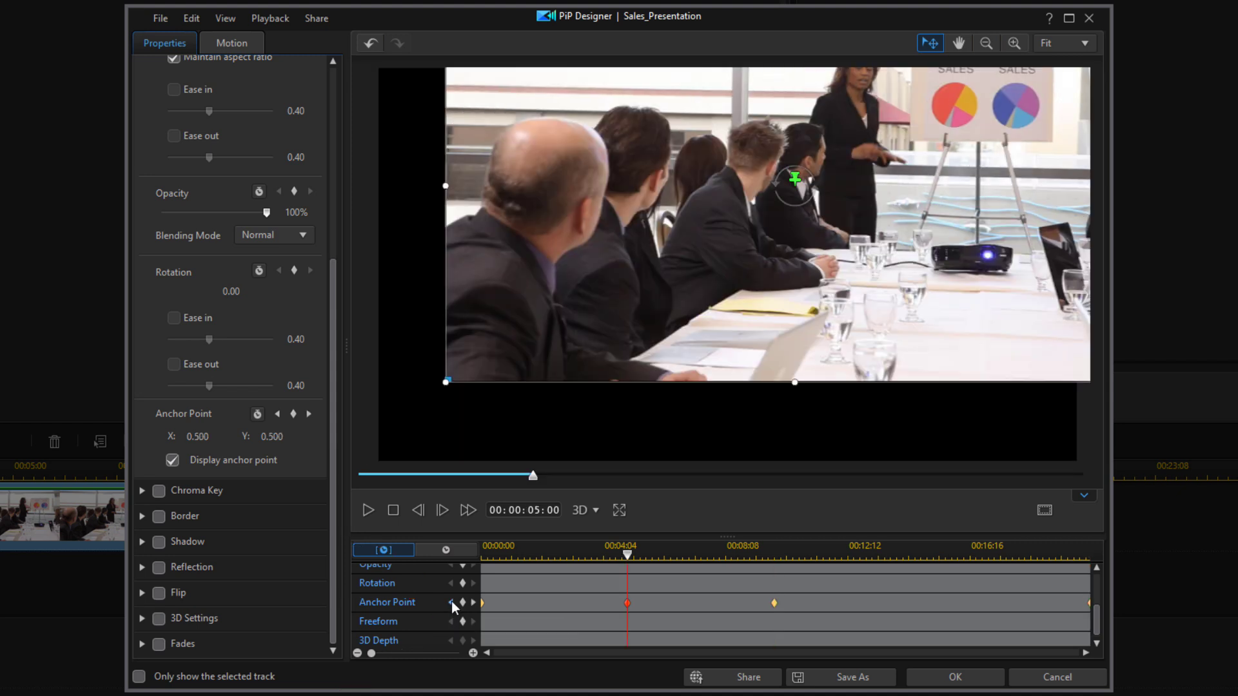
left_click(450, 603)
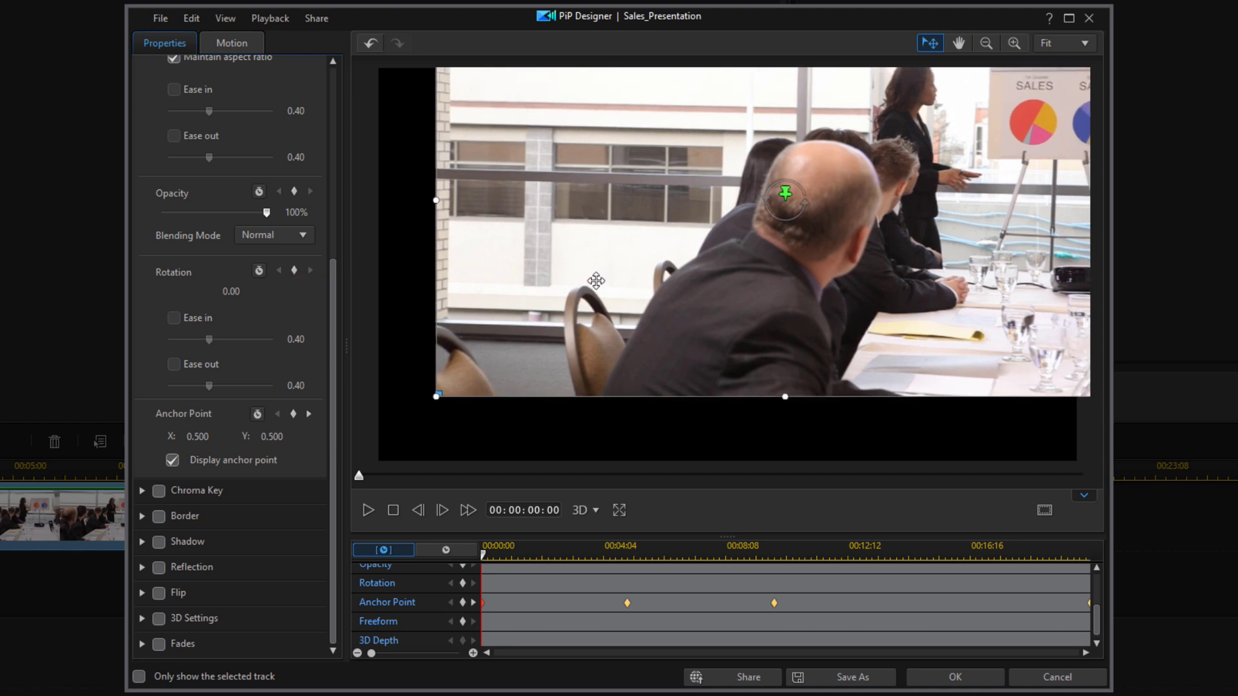
left_click_drag(595, 280, 546, 341)
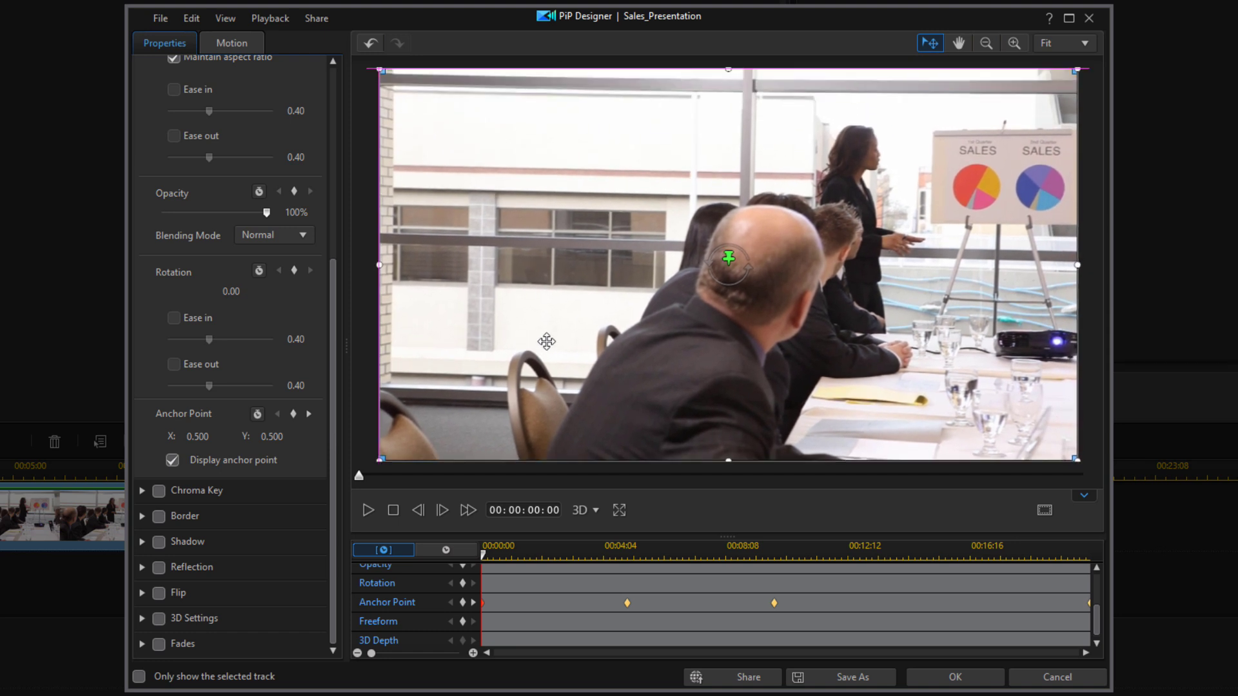
left_click_drag(546, 341, 546, 341)
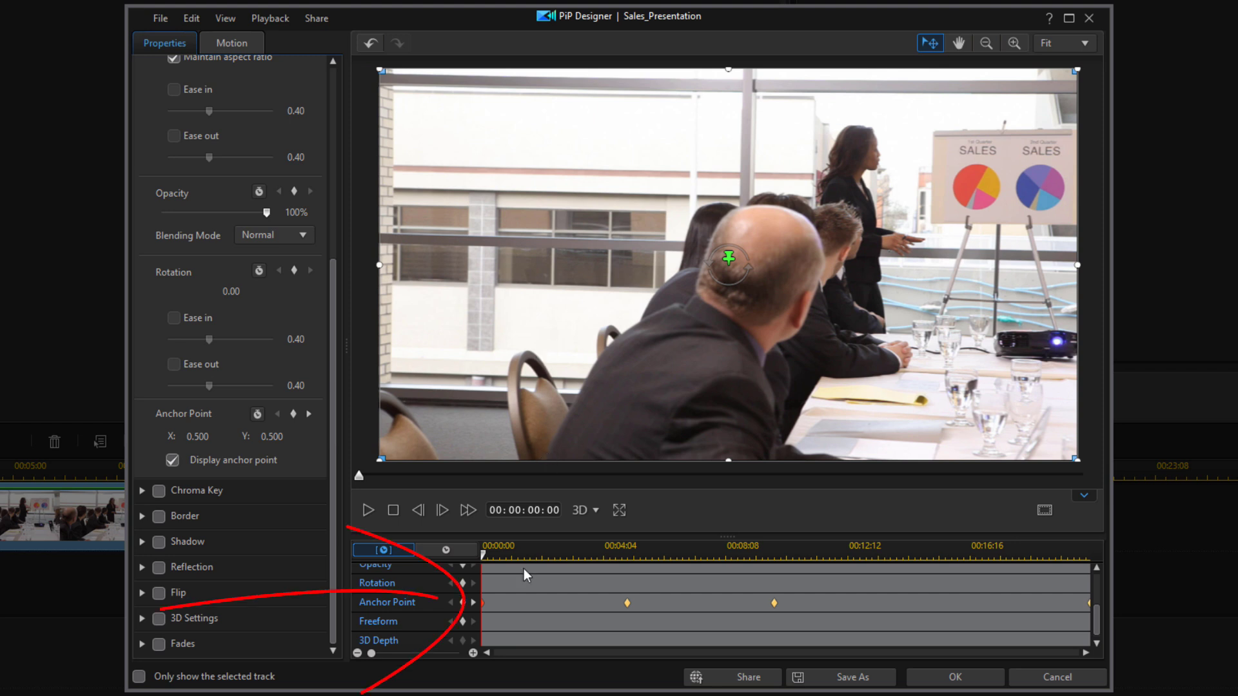
left_click(474, 603)
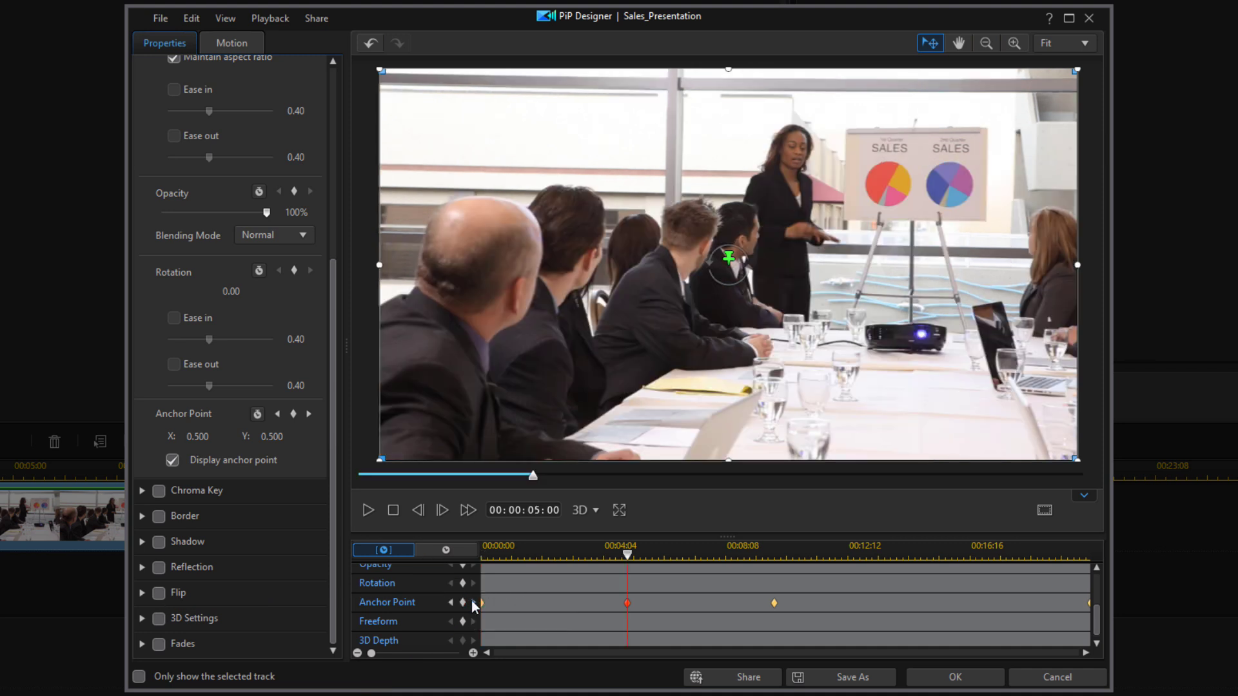
left_click(473, 603)
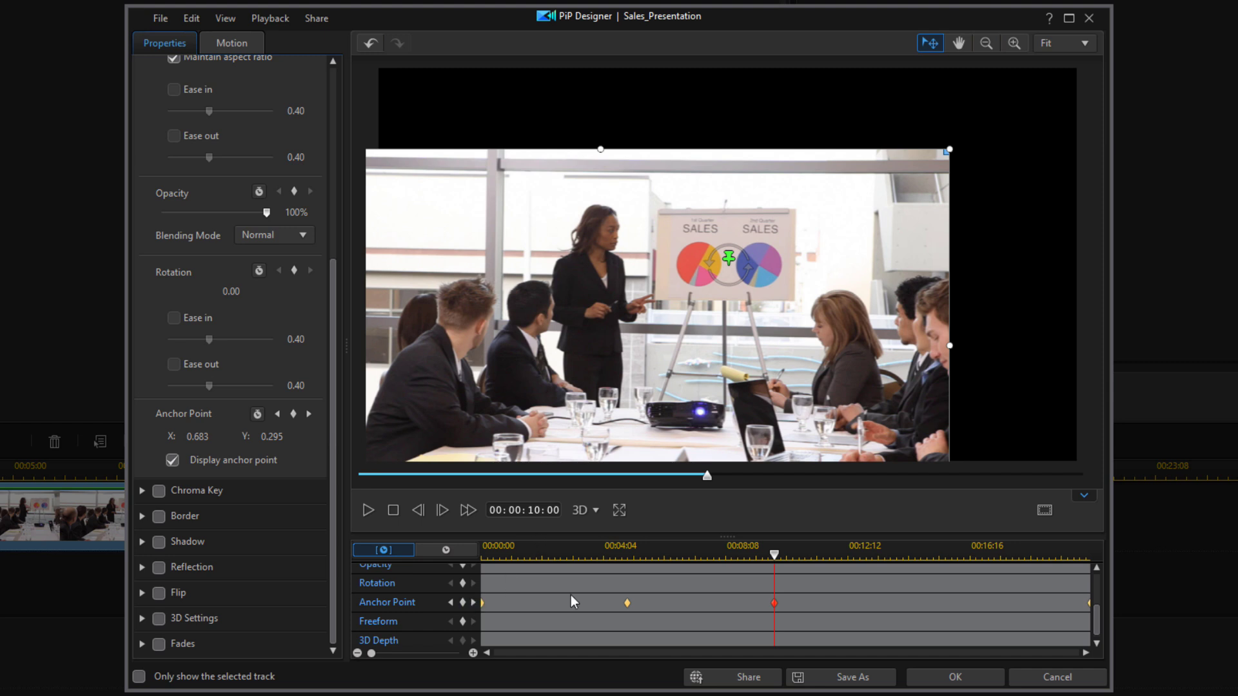
- Back at 00:00:05:00, add a Scale keyframe with width and height at 1.000
left_click_drag(1097, 619, 1098, 601)
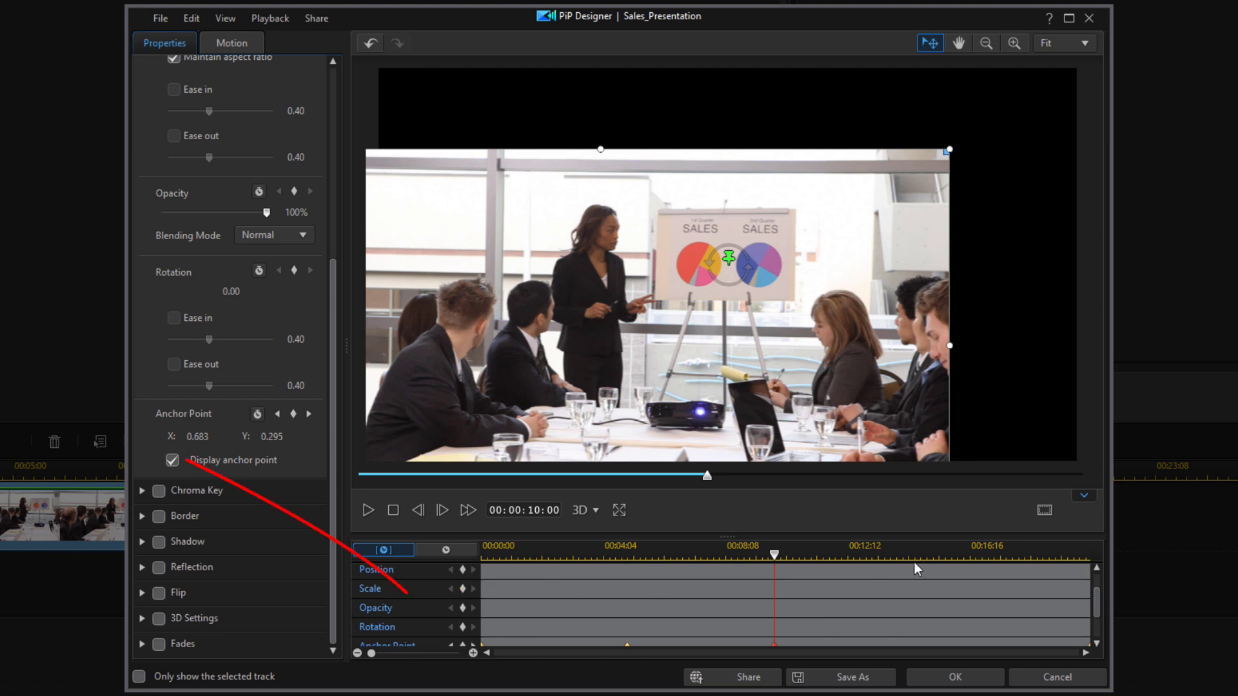
left_click_drag(1094, 605, 1096, 613)
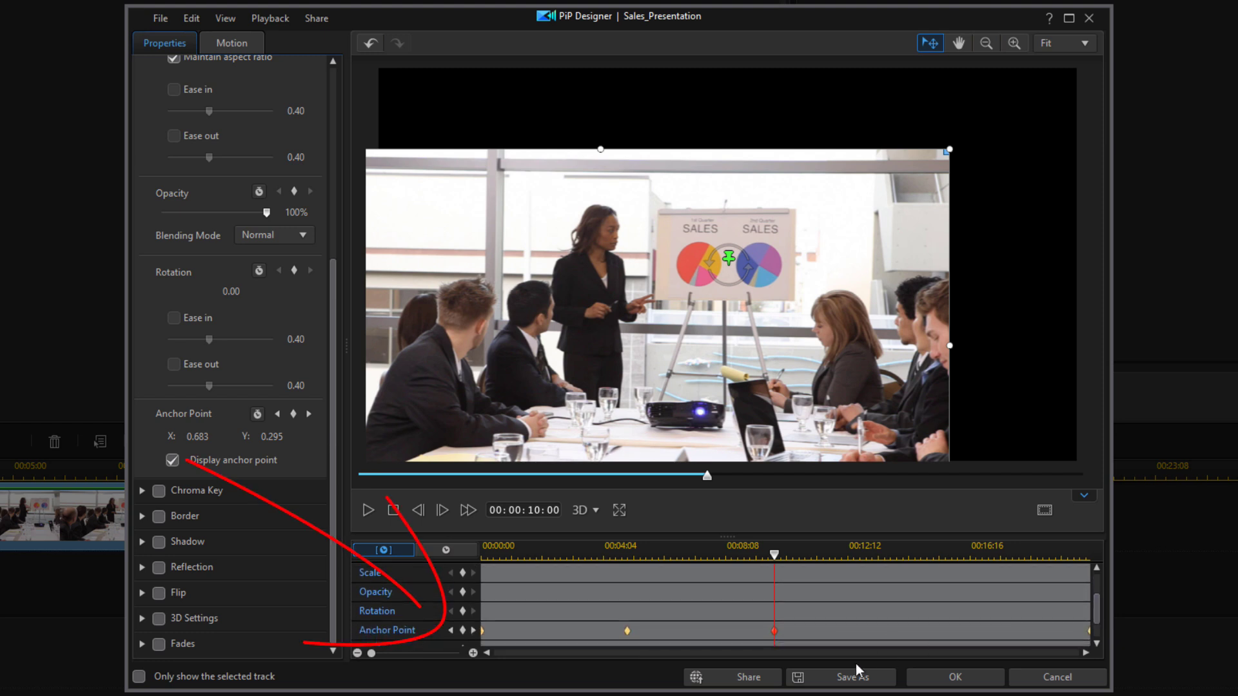
left_click(451, 629)
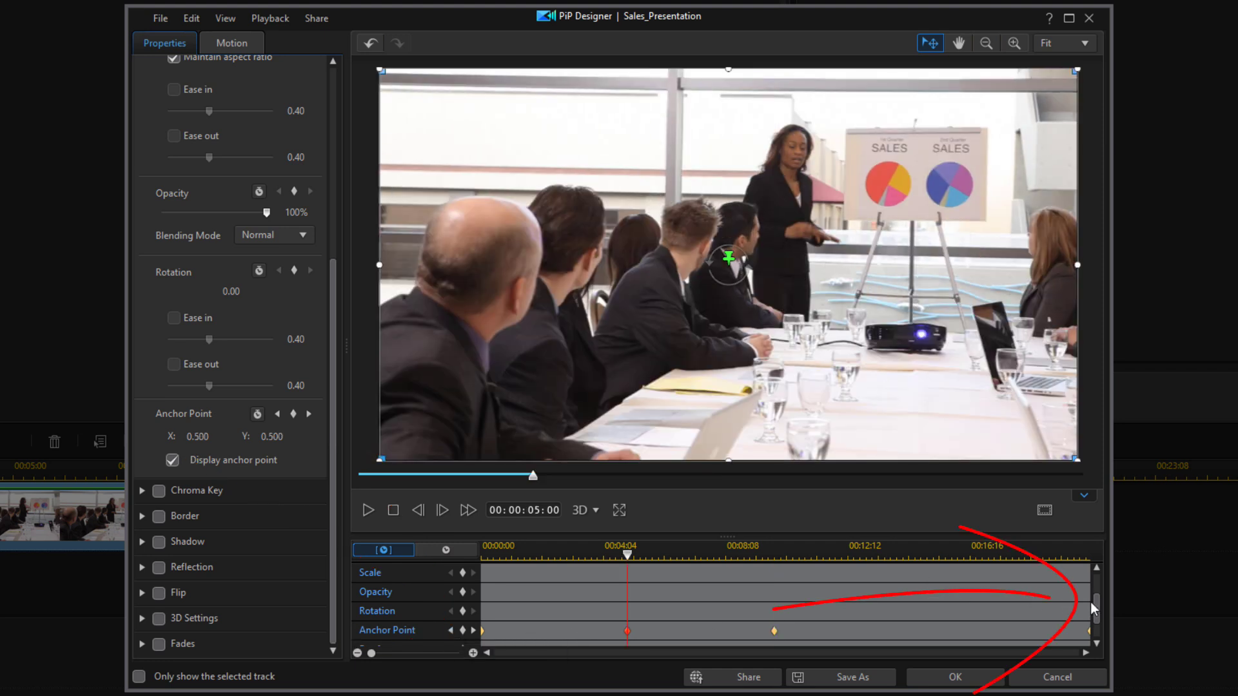
left_click_drag(1096, 612, 1096, 603)
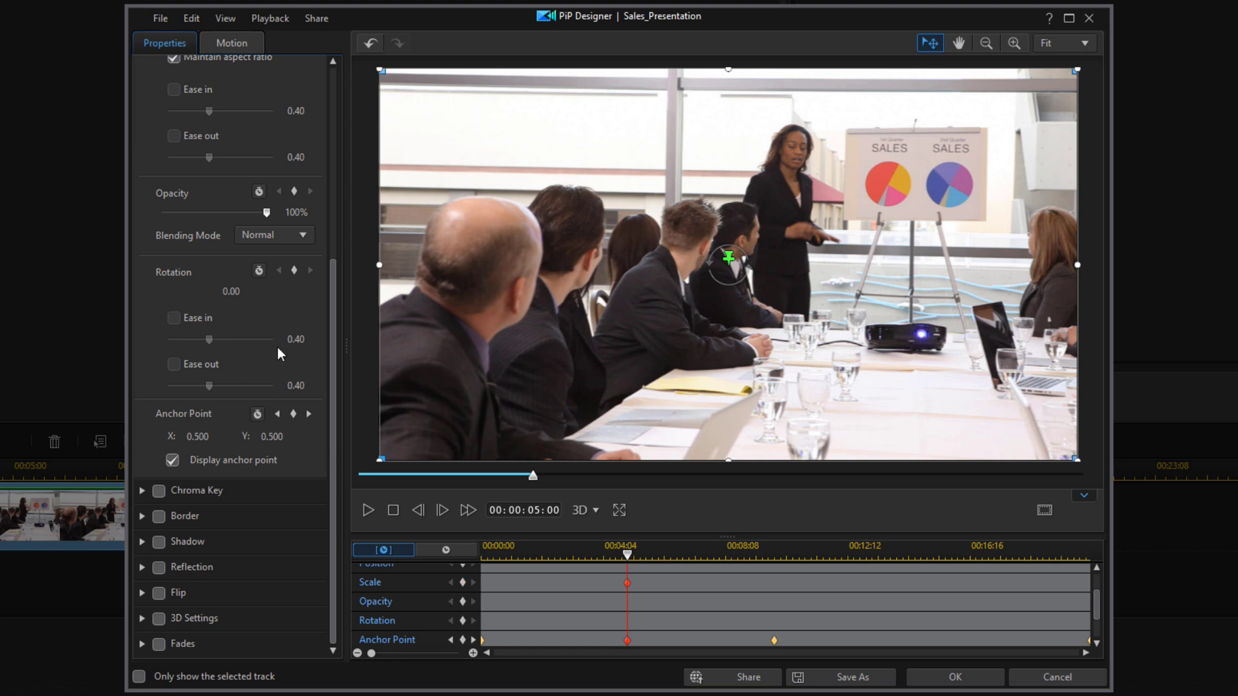
left_click_drag(331, 333, 334, 183)
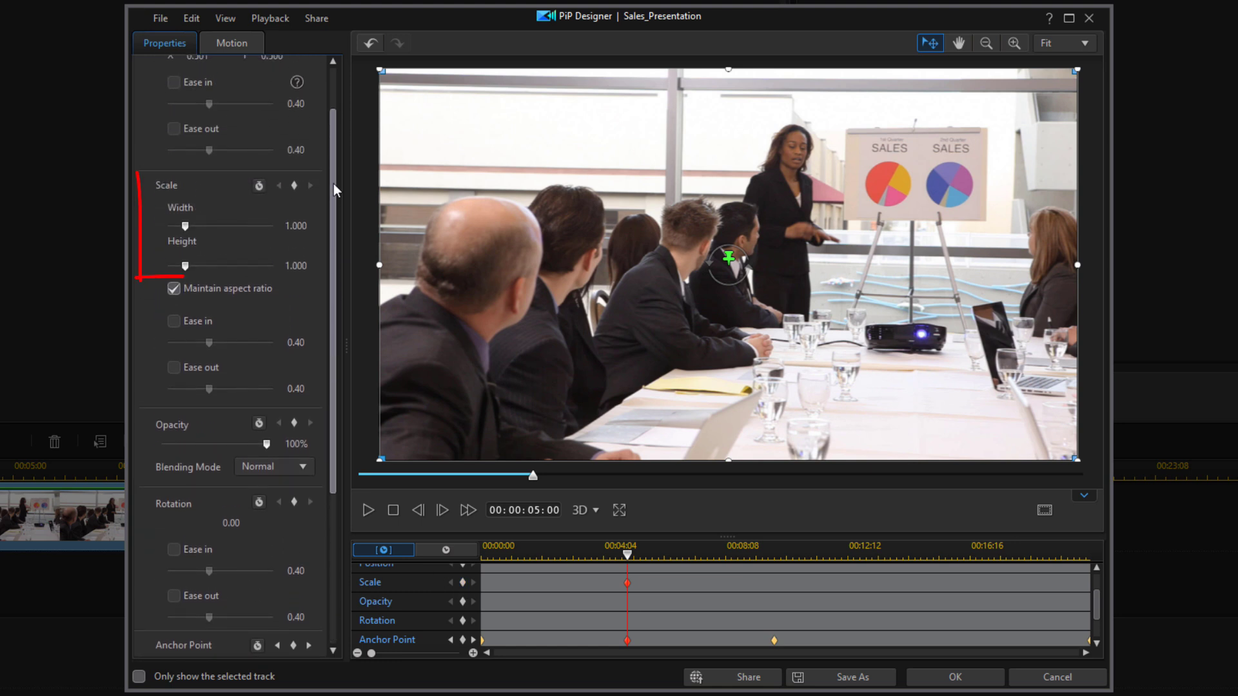
- At 00:00:10:00, add a Scale keyframe and enlarge the clip to 1.773
left_click(472, 640)
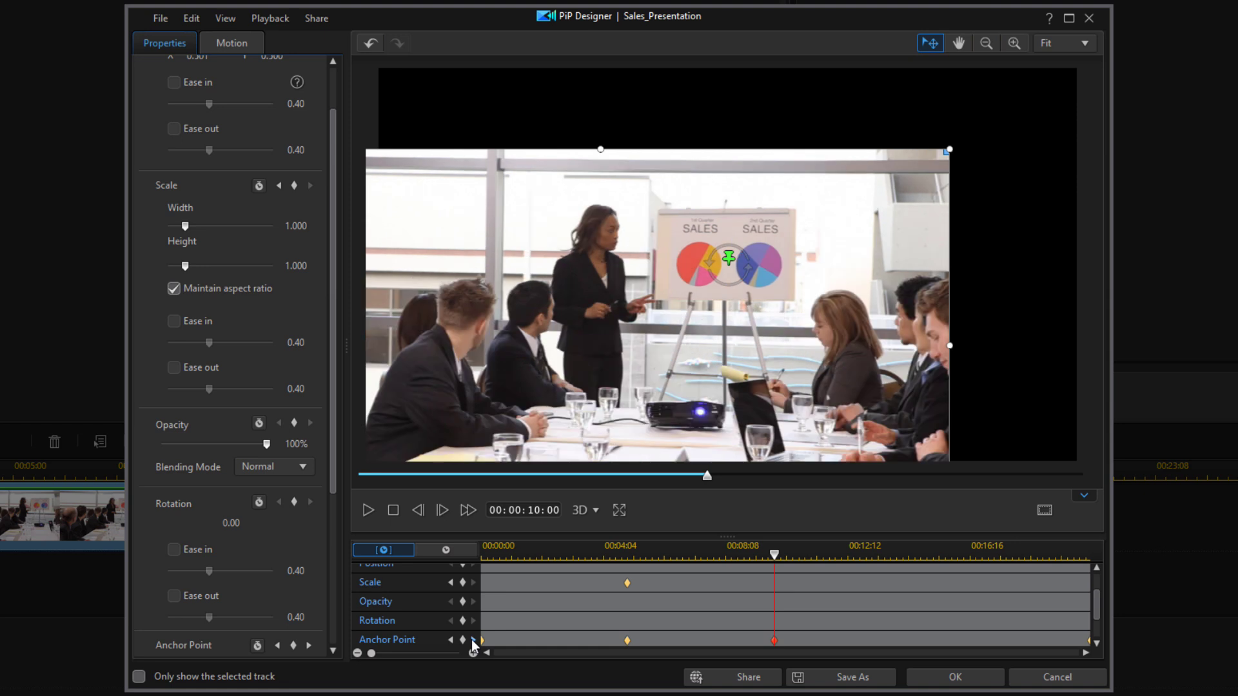
left_click(462, 583)
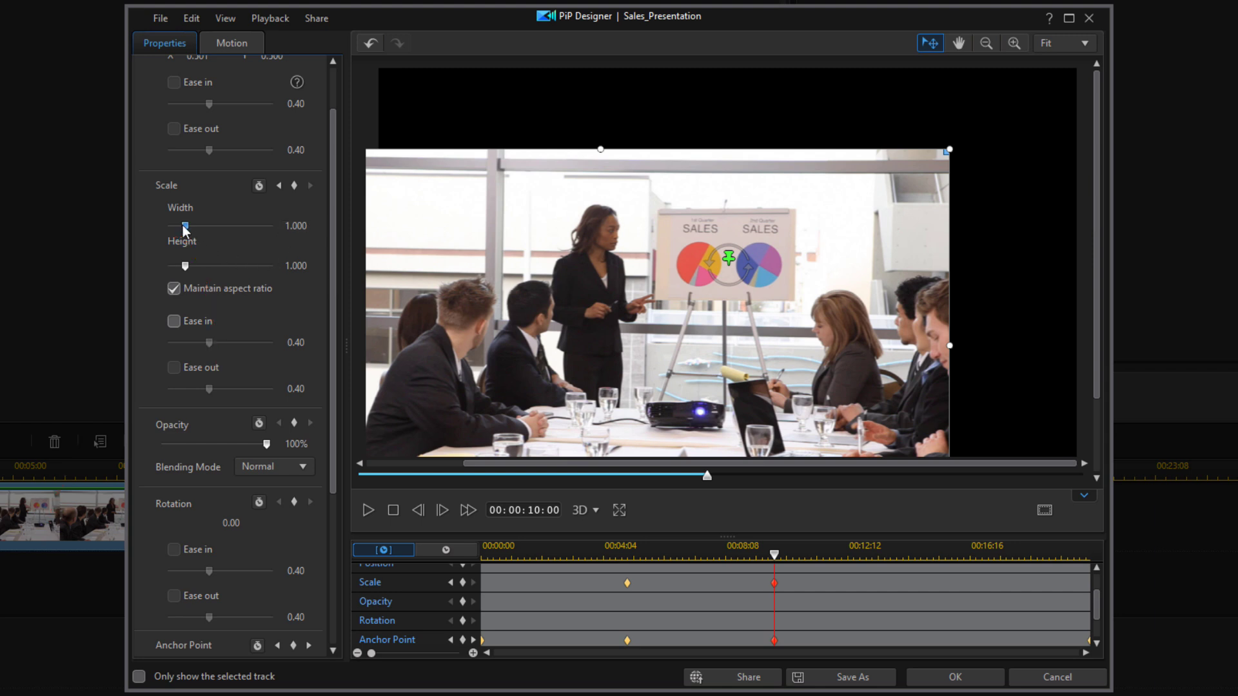
left_click_drag(183, 225, 196, 226)
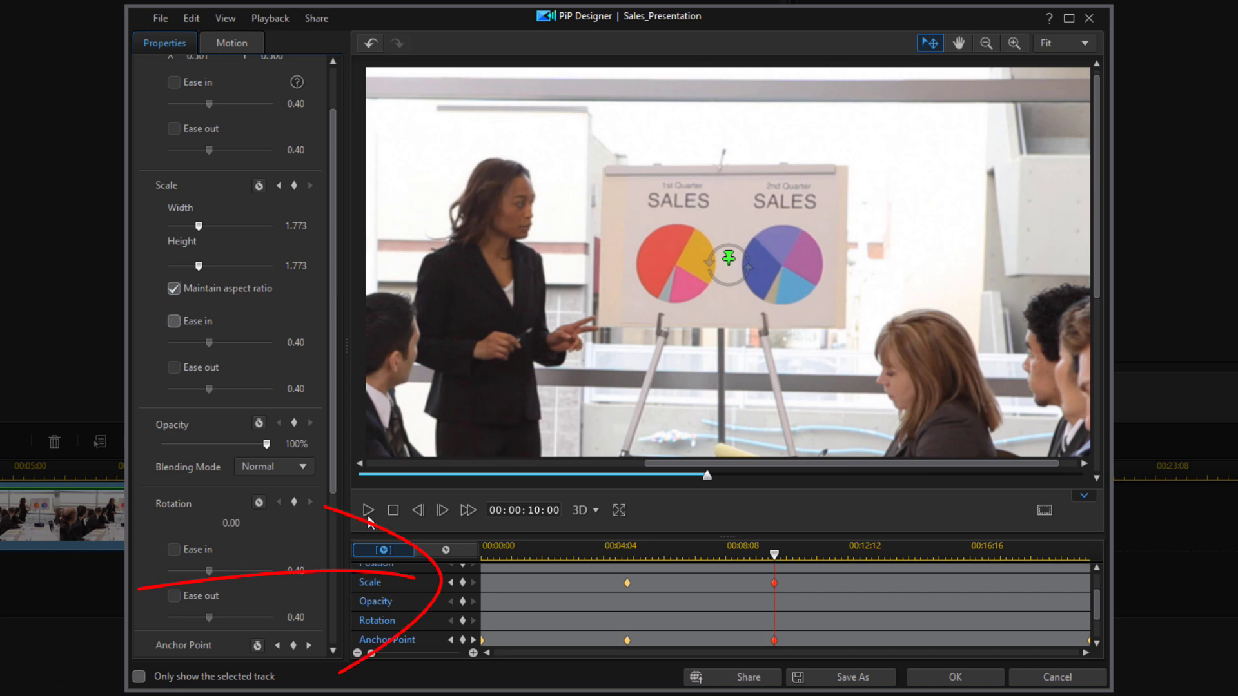
- Ease out of the first Scale keyframe and into the second at 0.40, then apply the changes
left_click(452, 583)
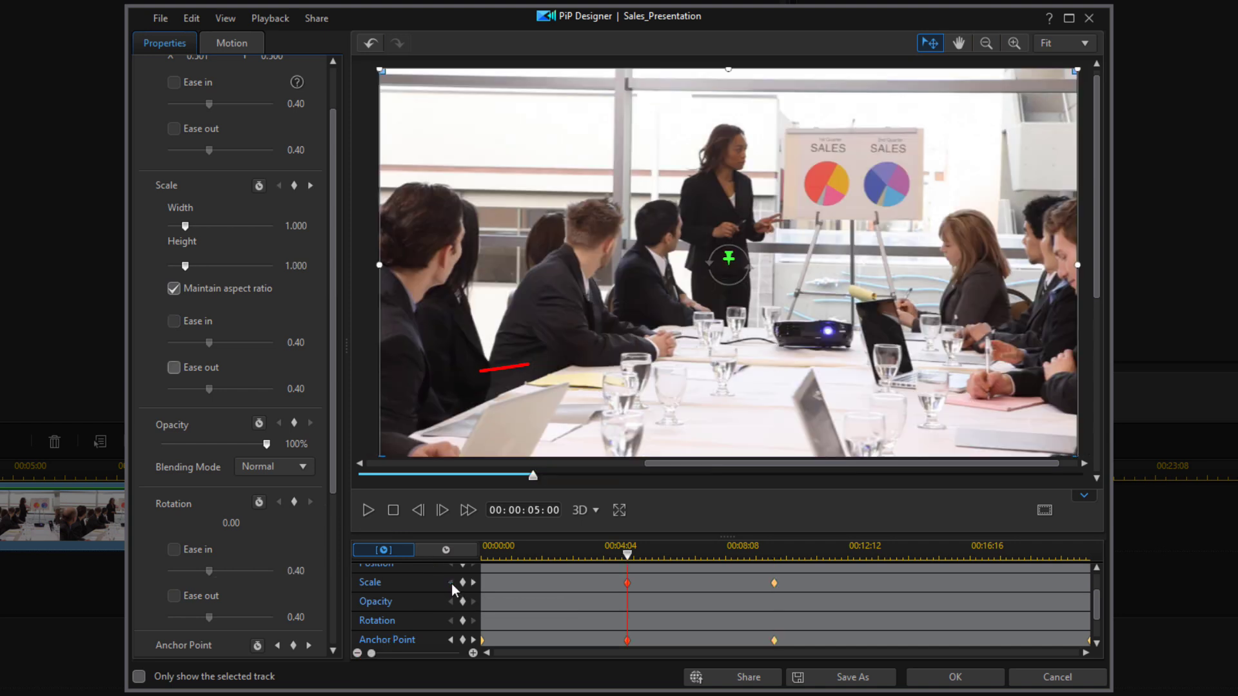
left_click(173, 367)
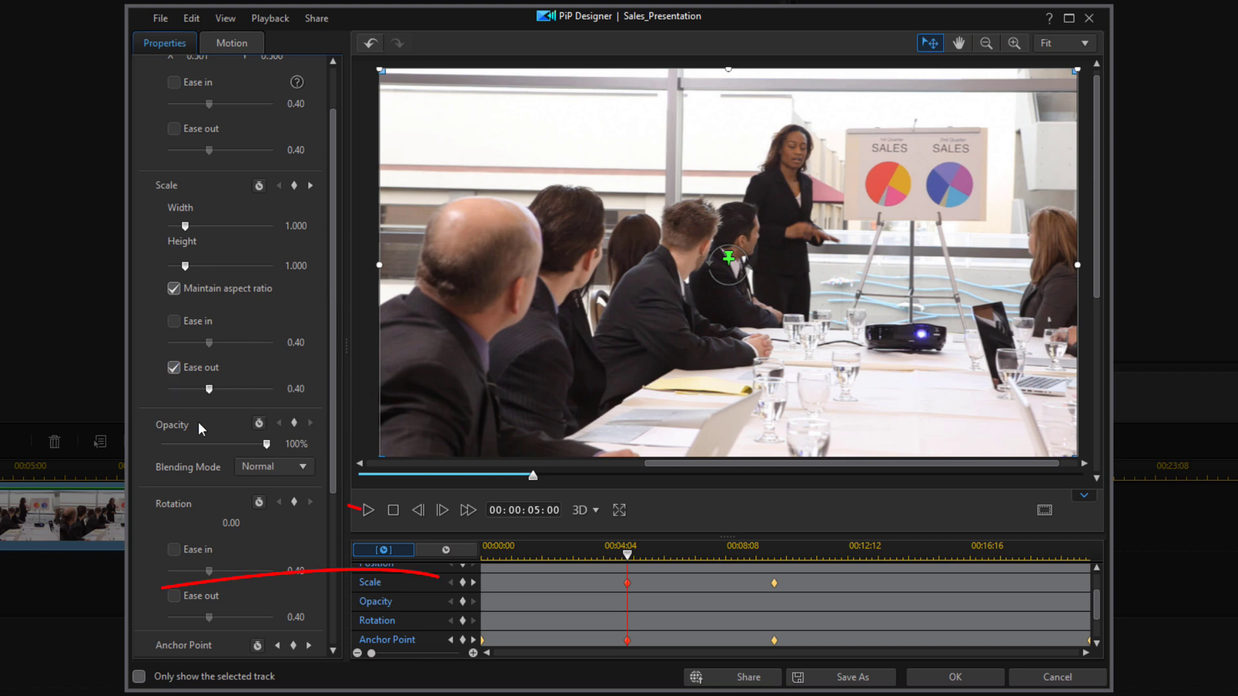
left_click(473, 583)
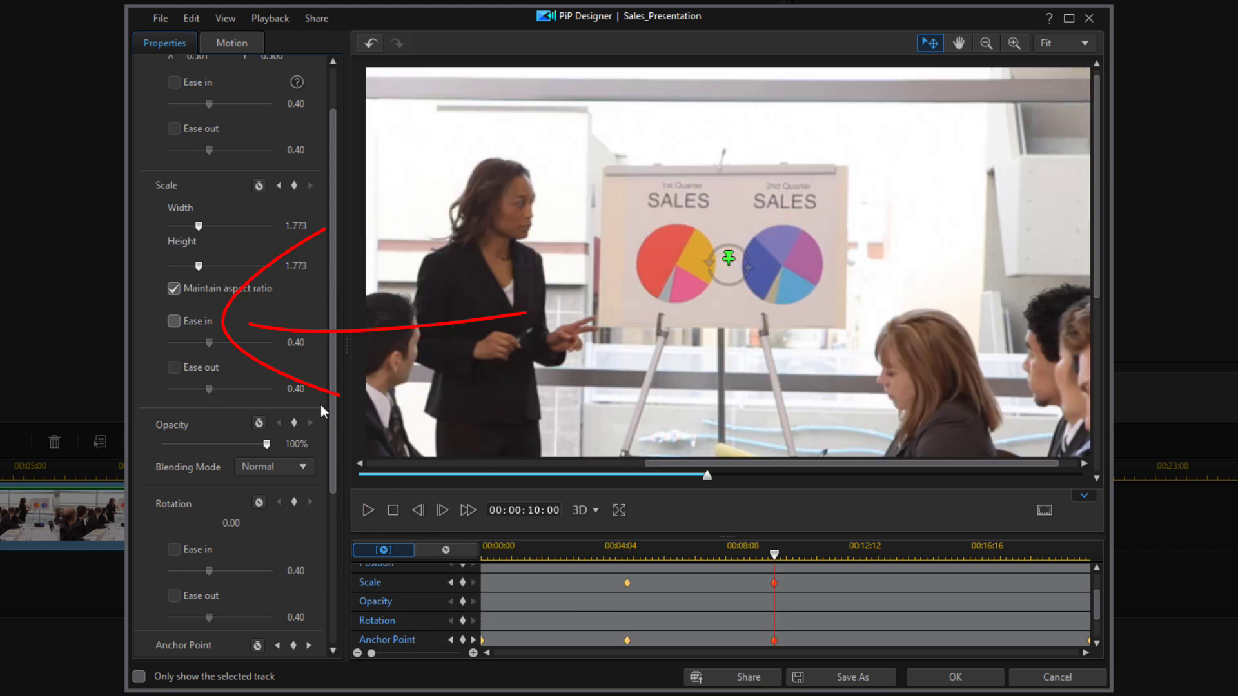
left_click(173, 320)
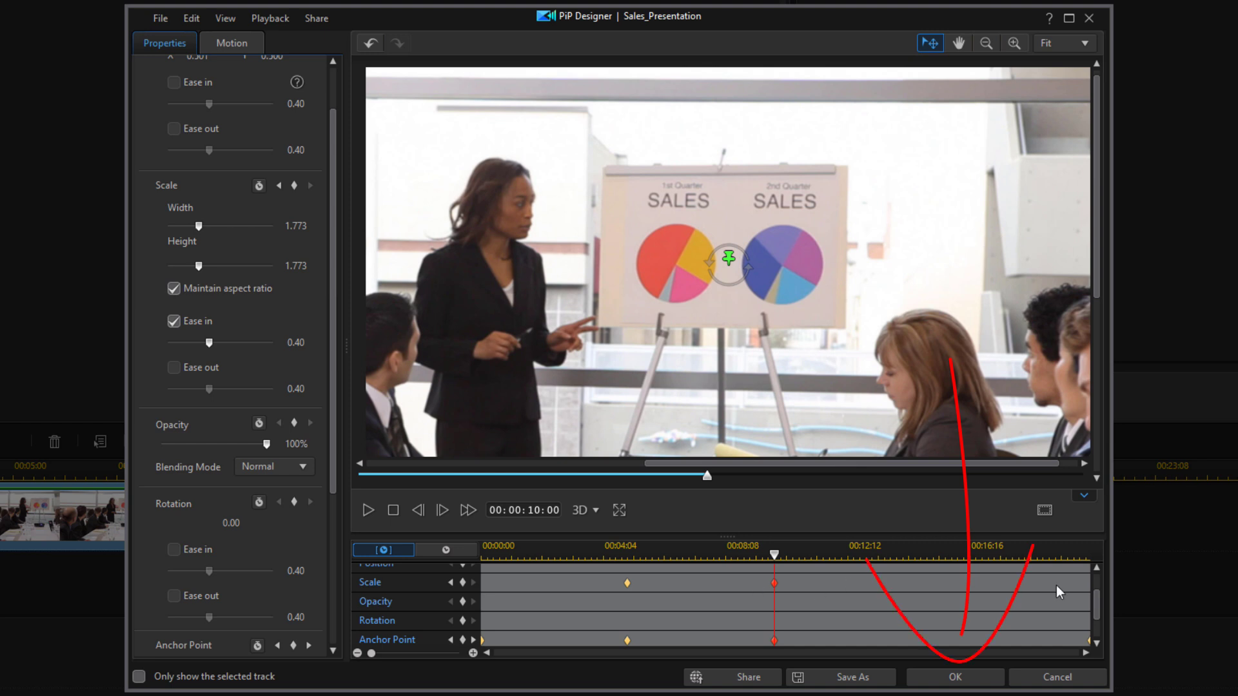
left_click(955, 678)
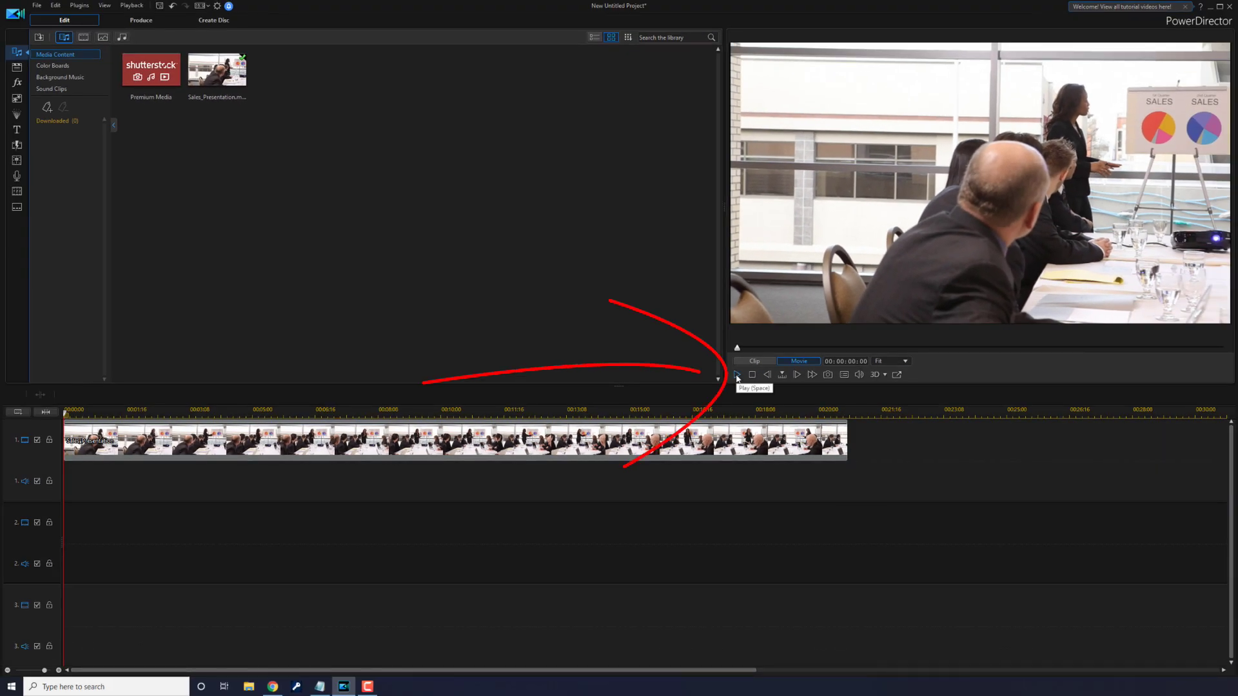
- Play the edited project in the main preview to watch the zoom onto the sales board
left_click(737, 375)
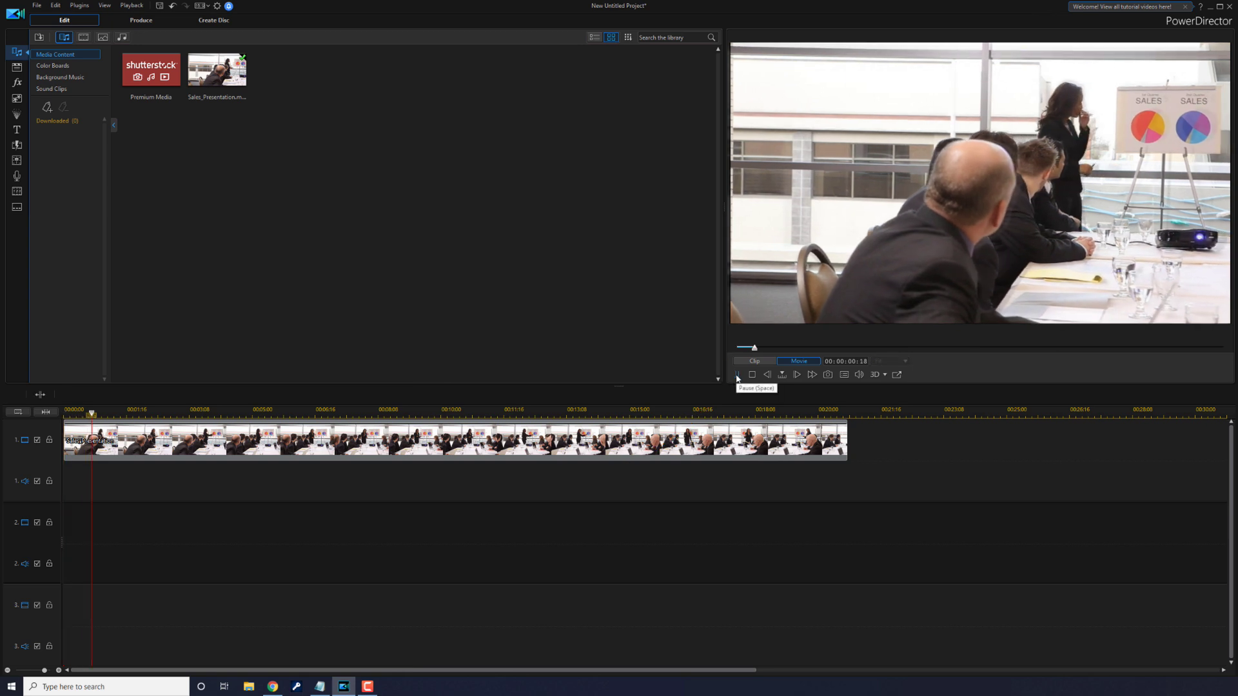